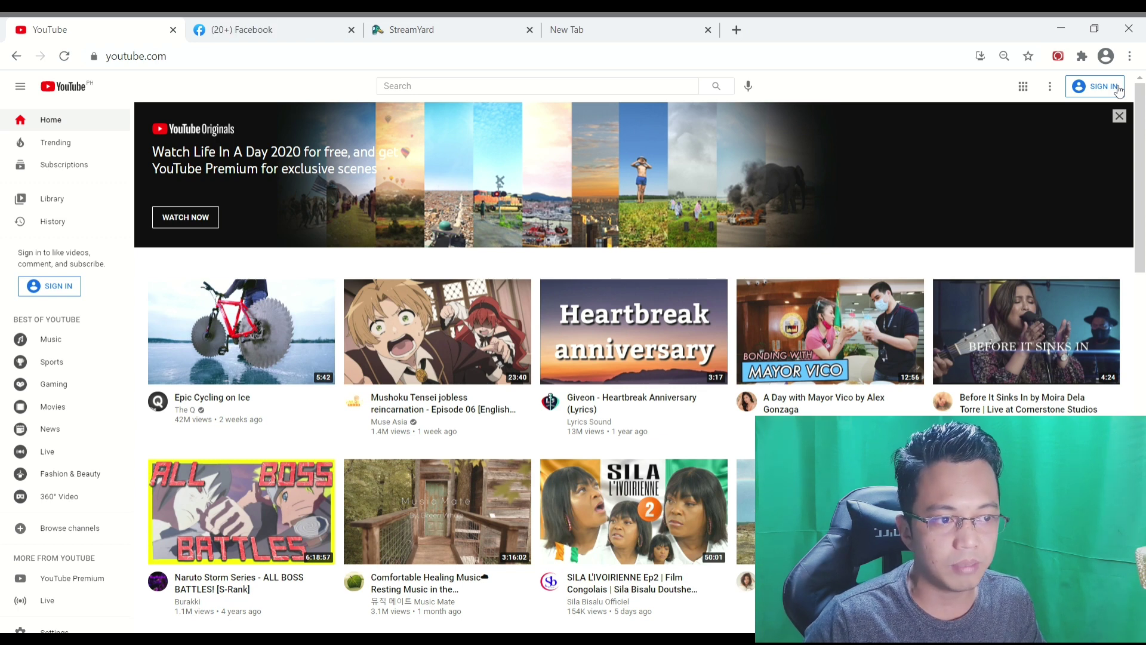
Sign in to YouTube by choosing the Google account and submitting the account password.
{"action": "left_click", "coordinate": [1118, 89]}
{"action": "left_click", "coordinate": [499, 225]}
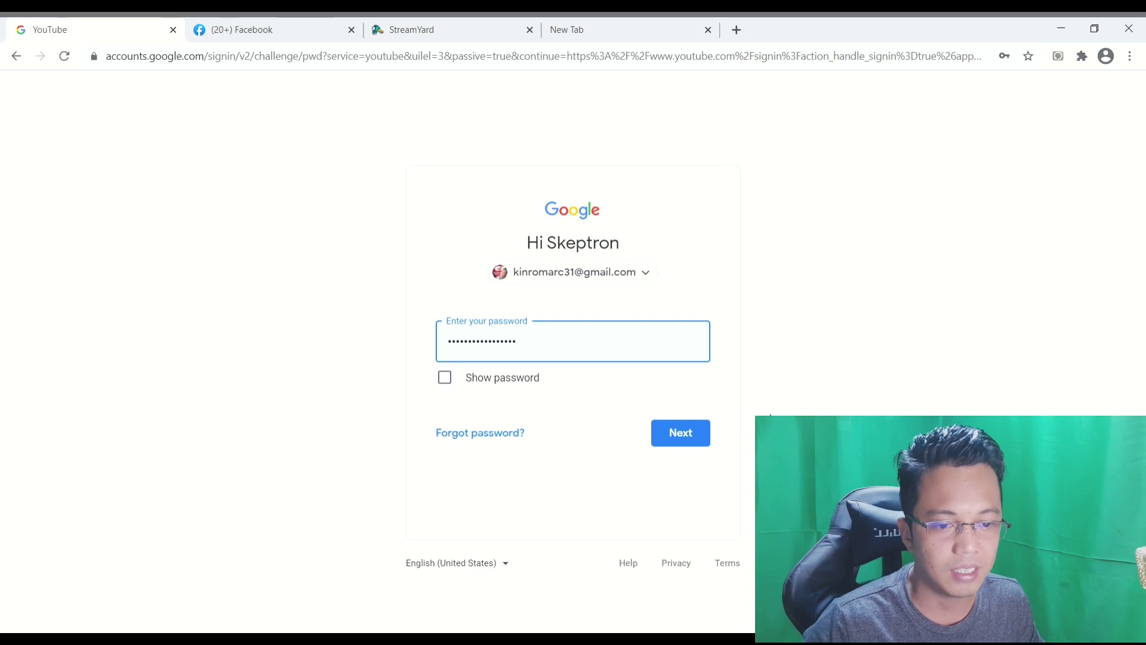
{"action": "left_click", "coordinate": [678, 440]}
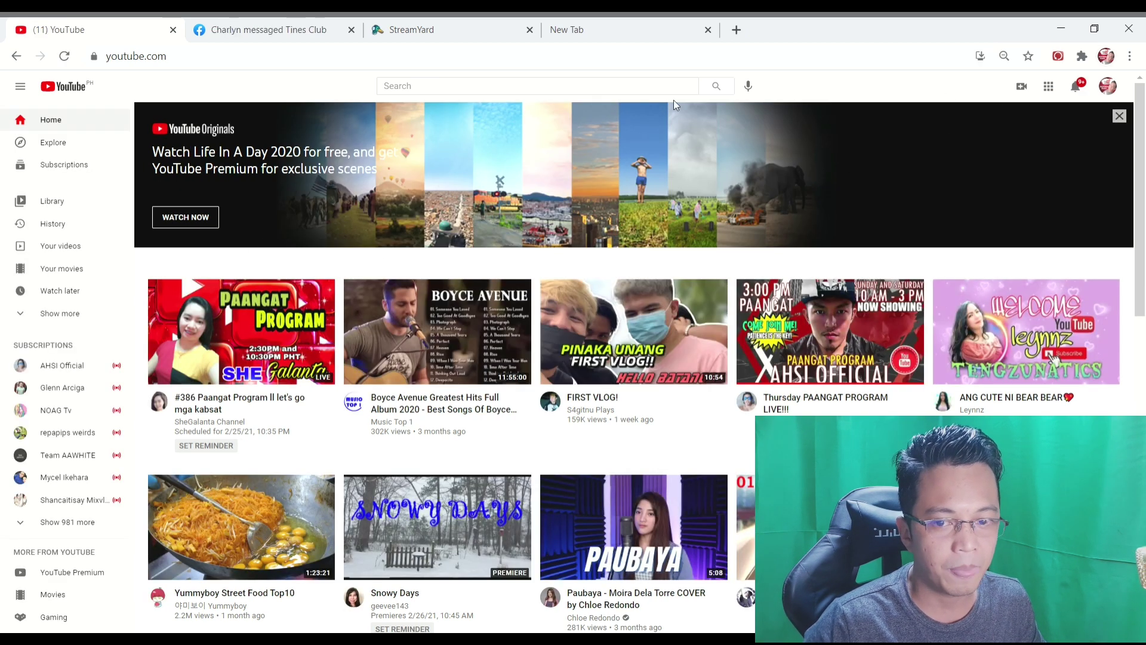
Open YouTube Studio from the account options and show the channel's uploaded content.
{"action": "left_click", "coordinate": [1109, 87]}
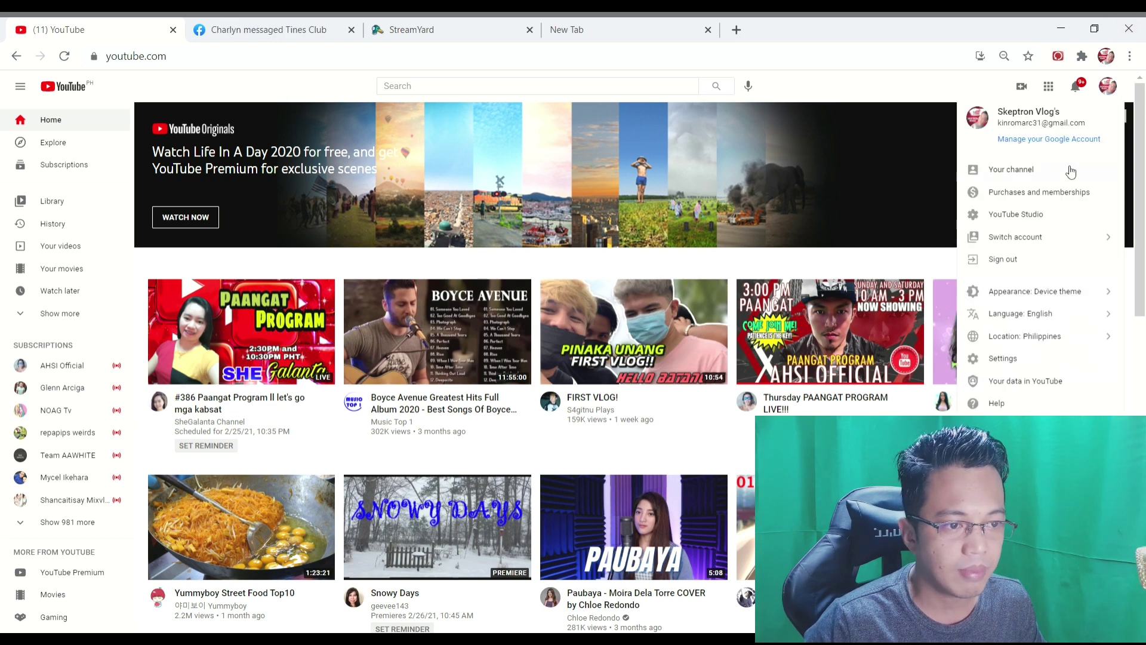
{"action": "left_click", "coordinate": [1041, 216]}
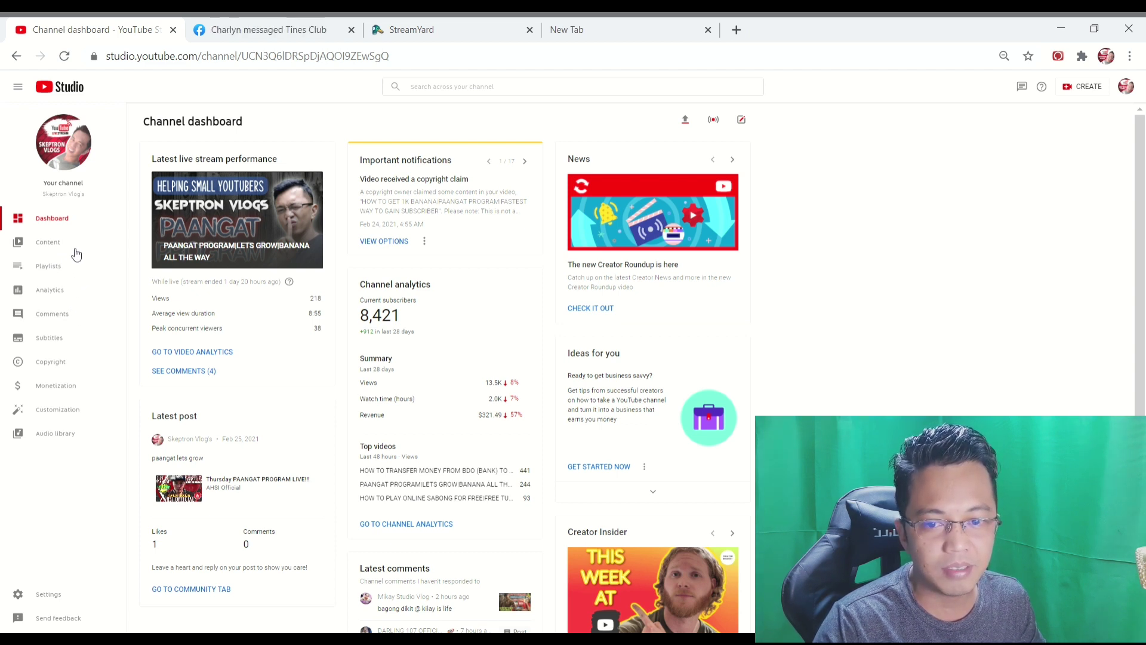
{"action": "left_click", "coordinate": [57, 249]}
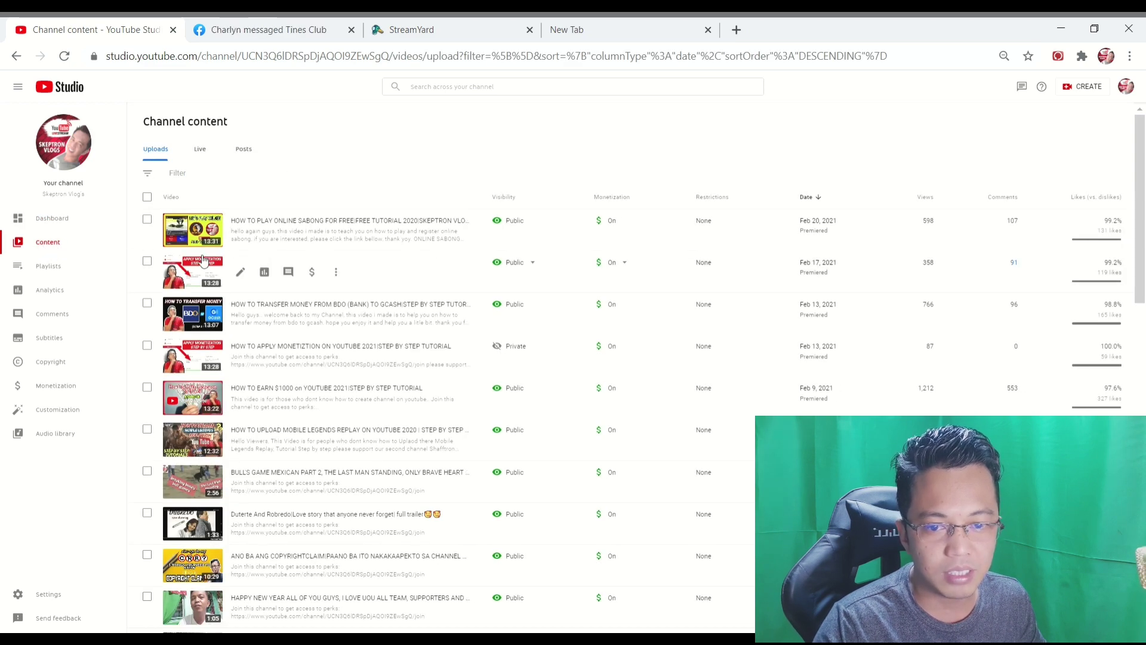
Find the 11:08 video "Alpha Kappa Rho Cares (Distribution of Relief Goods)" among the older uploads and open its monetization settings.
{"action": "scroll", "coordinate": [345, 399], "scroll_direction": "down", "scroll_amount": 10}
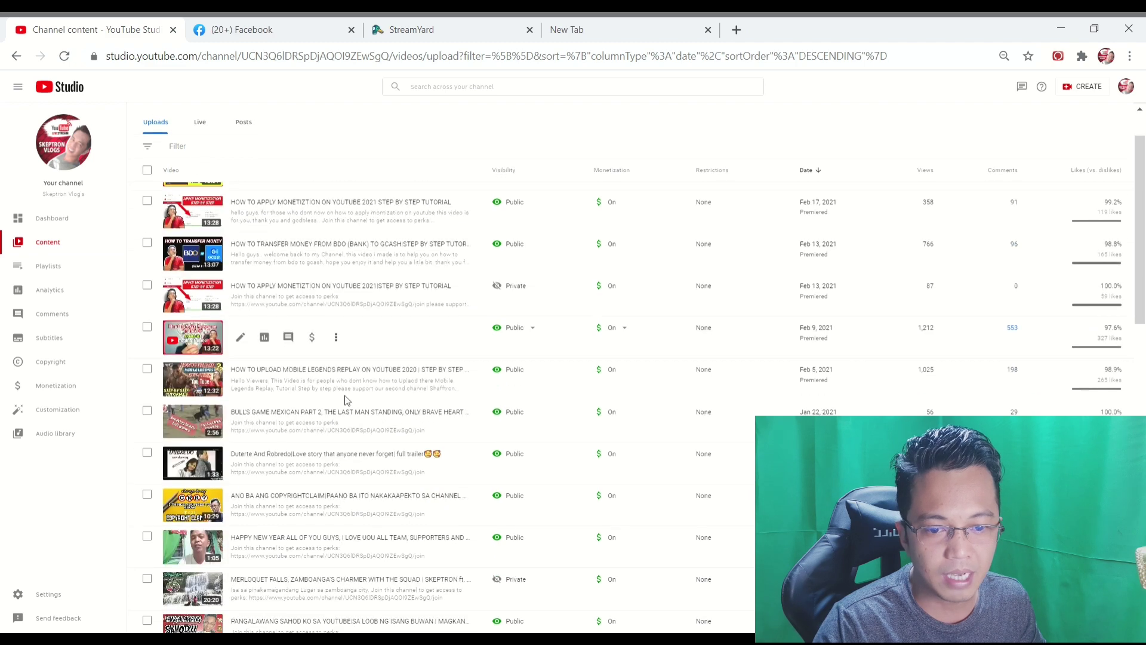
{"action": "scroll", "coordinate": [345, 399], "scroll_direction": "up", "scroll_amount": 3}
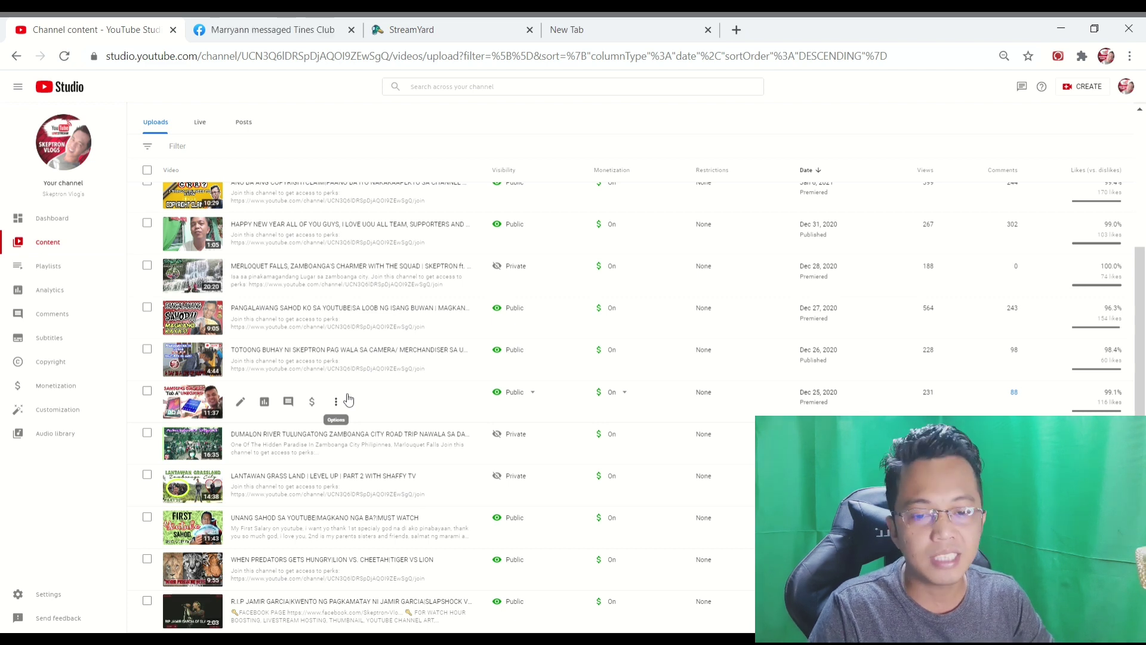
{"action": "scroll", "coordinate": [729, 384], "scroll_direction": "down", "scroll_amount": 15}
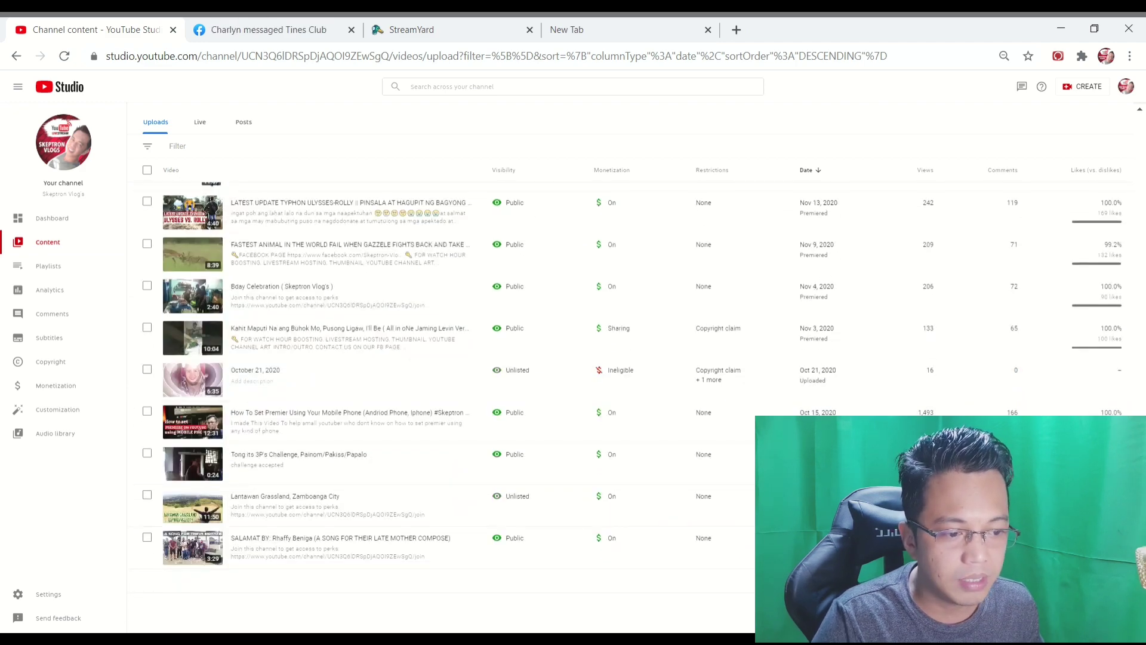
{"action": "left_click", "coordinate": [323, 412]}
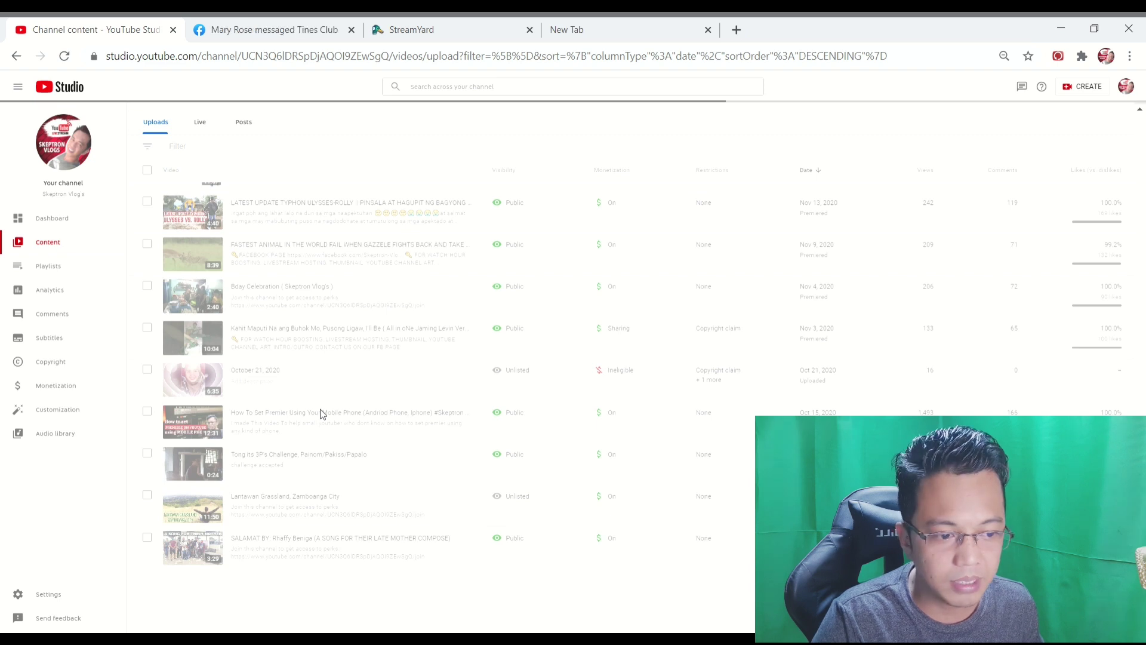
{"action": "scroll", "coordinate": [321, 413], "scroll_direction": "down", "scroll_amount": 1}
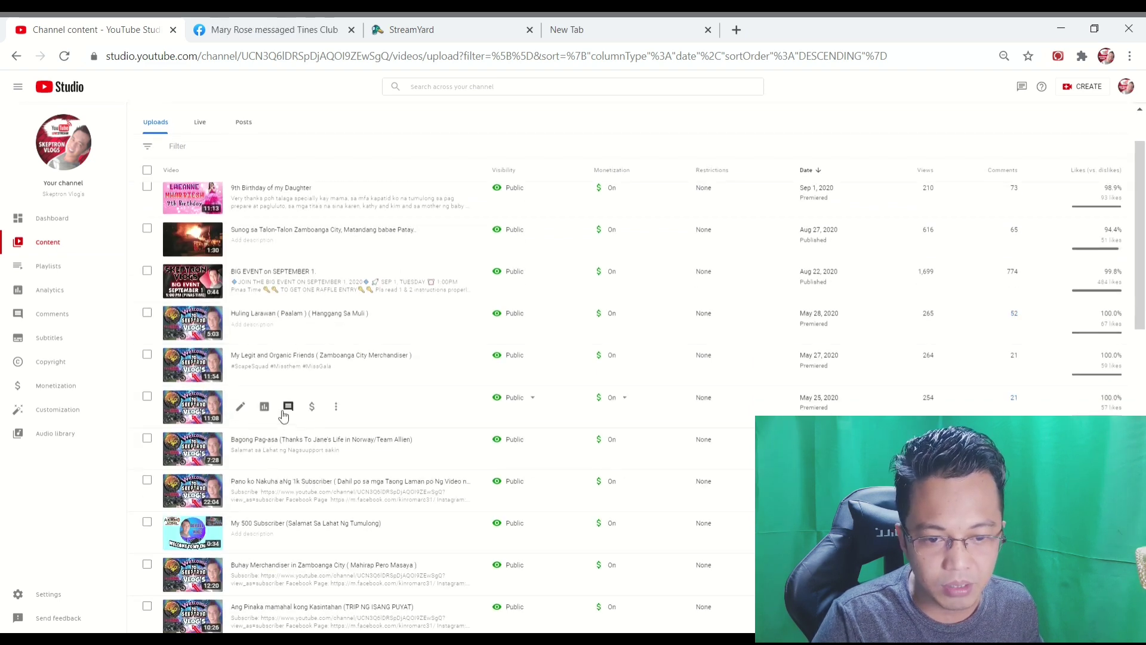
{"action": "left_click", "coordinate": [246, 409]}
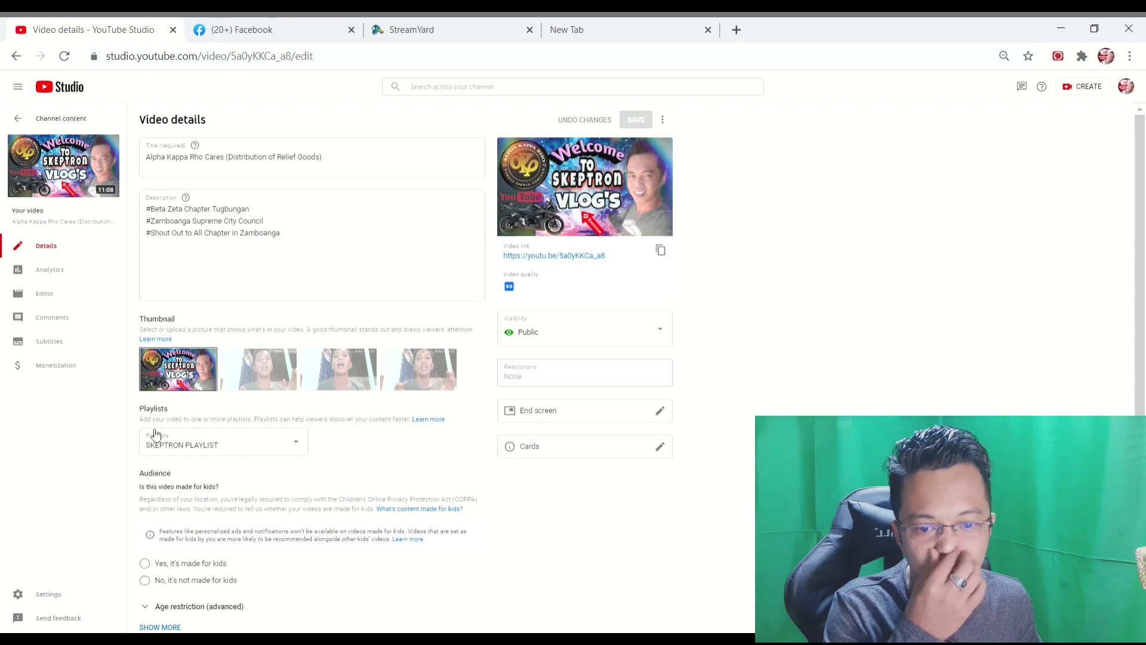
{"action": "left_click", "coordinate": [76, 370]}
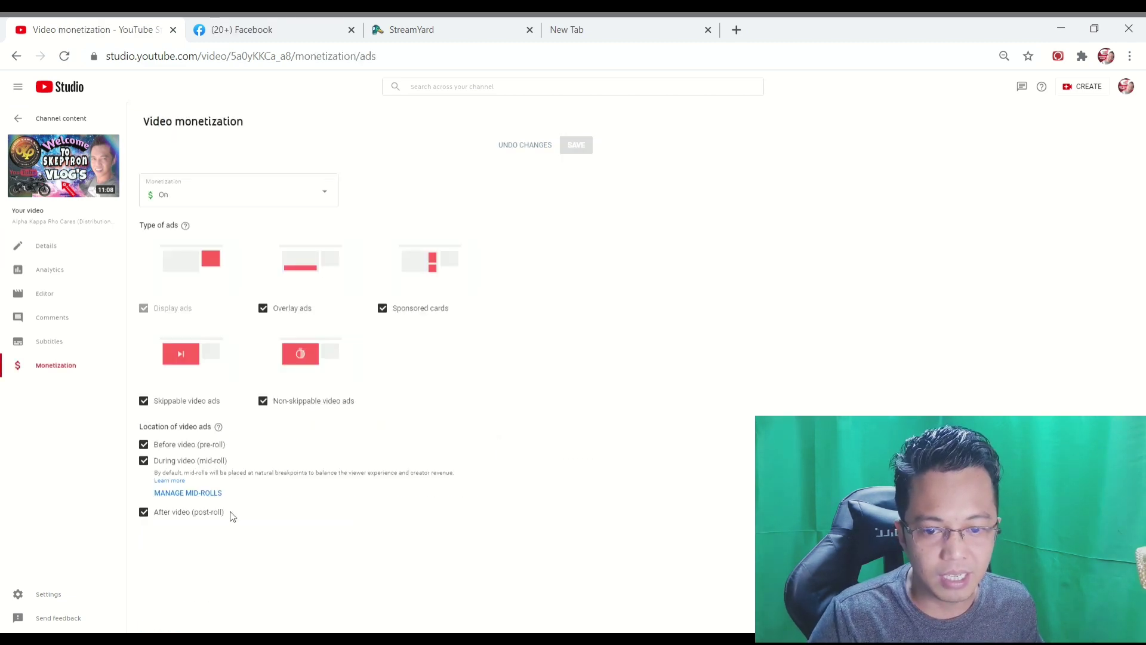
Open the video's mid-roll management and add ad breaks at 00:00, 00:56 and 01:59.
{"action": "left_click", "coordinate": [200, 491]}
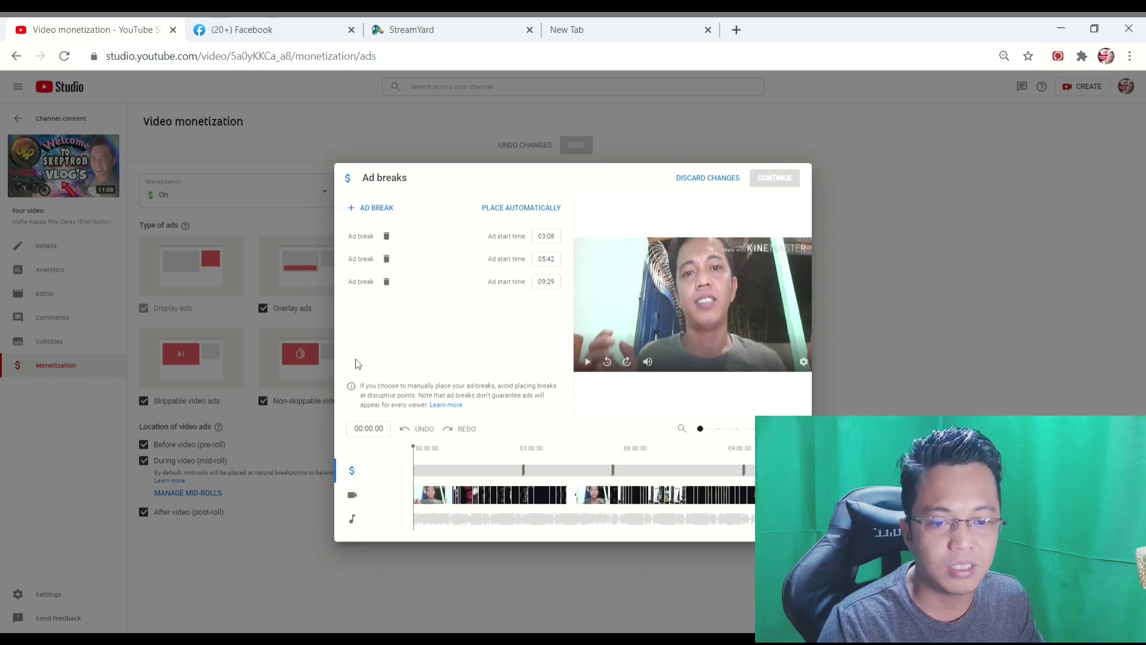
{"action": "left_click", "coordinate": [368, 210]}
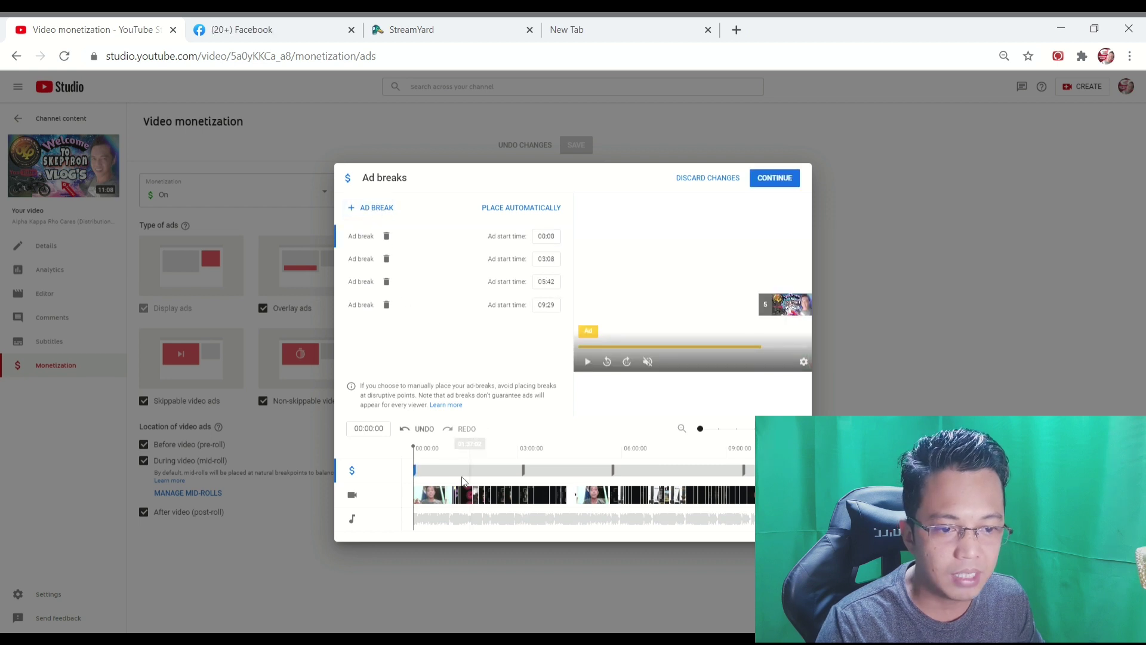
{"action": "left_click", "coordinate": [449, 444]}
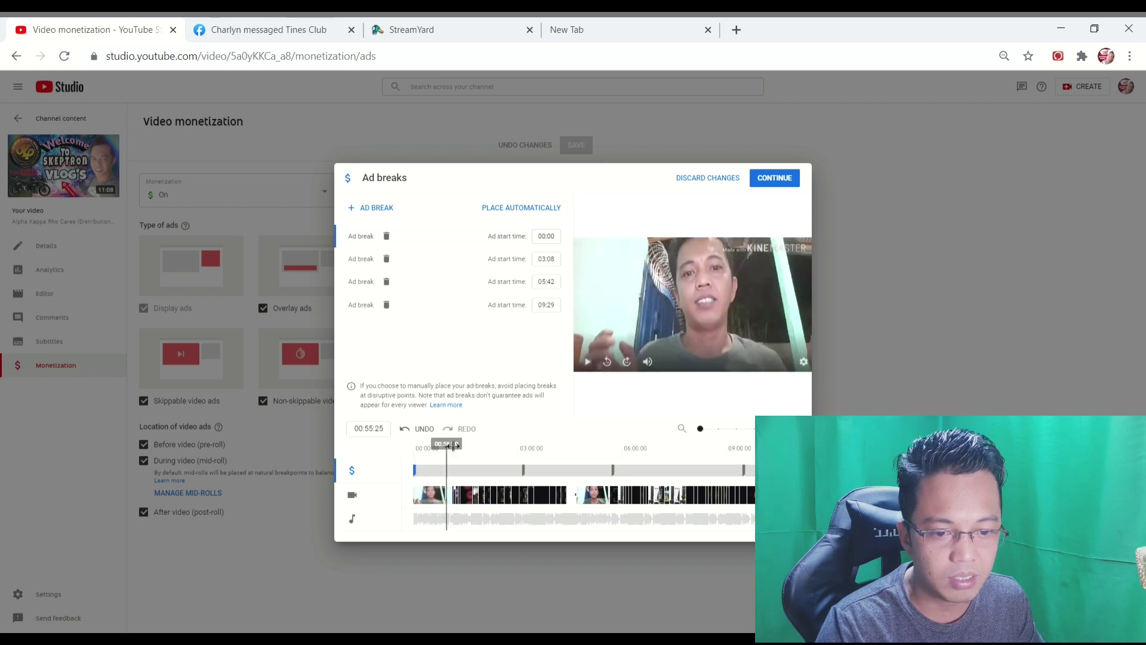
{"action": "left_click", "coordinate": [386, 212]}
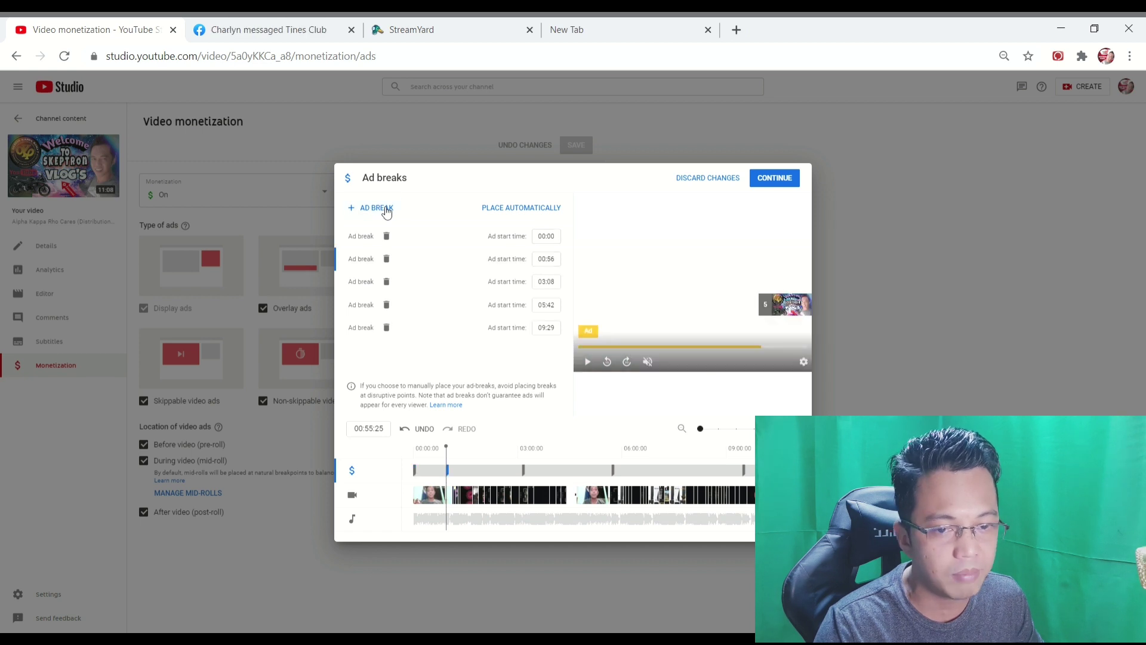
{"action": "left_click", "coordinate": [483, 449]}
{"action": "left_click", "coordinate": [373, 207]}
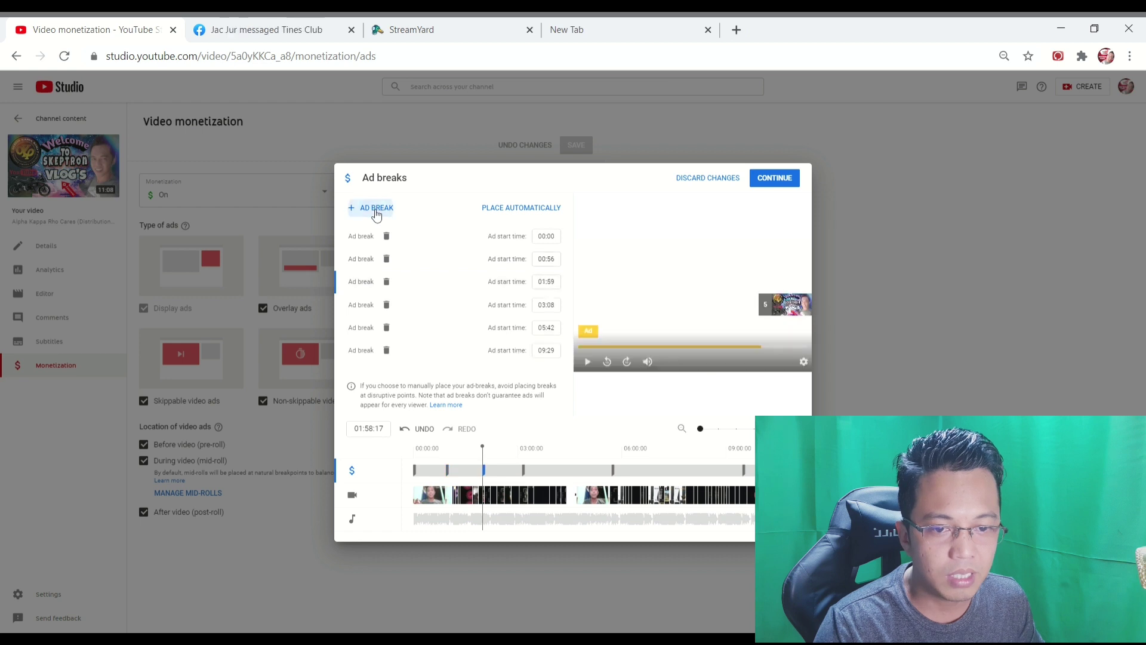
Add three more ad breaks to the video at 04:26, 06:57 and about 08:13.
{"action": "left_click", "coordinate": [568, 446]}
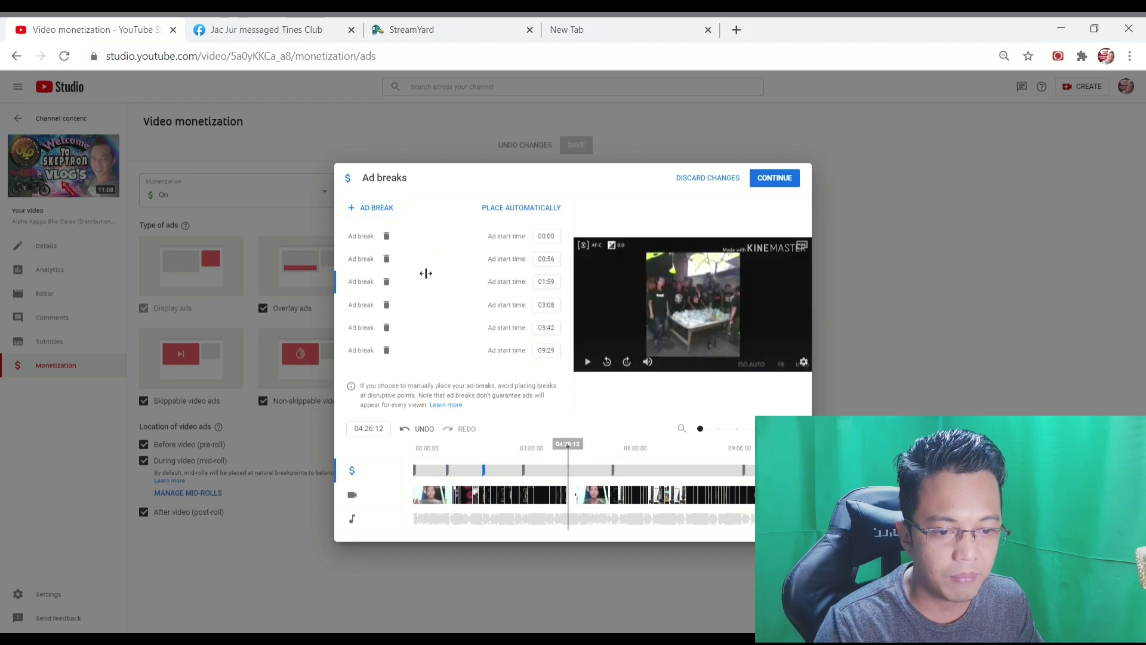
{"action": "left_click", "coordinate": [381, 208]}
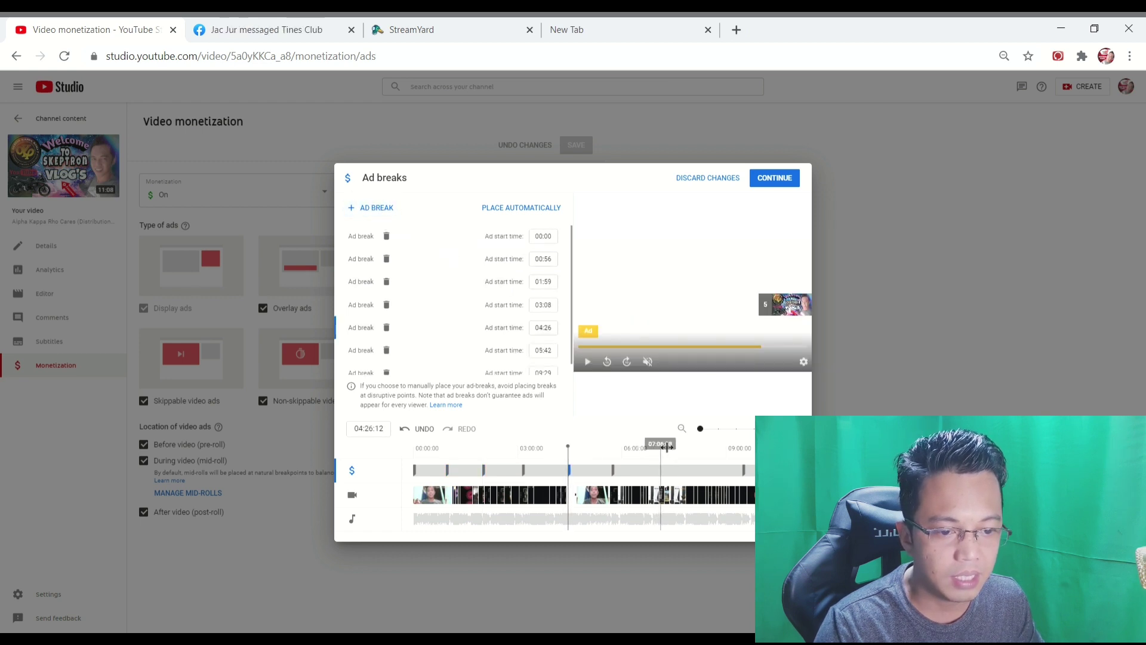
{"action": "left_click", "coordinate": [659, 445]}
{"action": "left_click", "coordinate": [373, 208]}
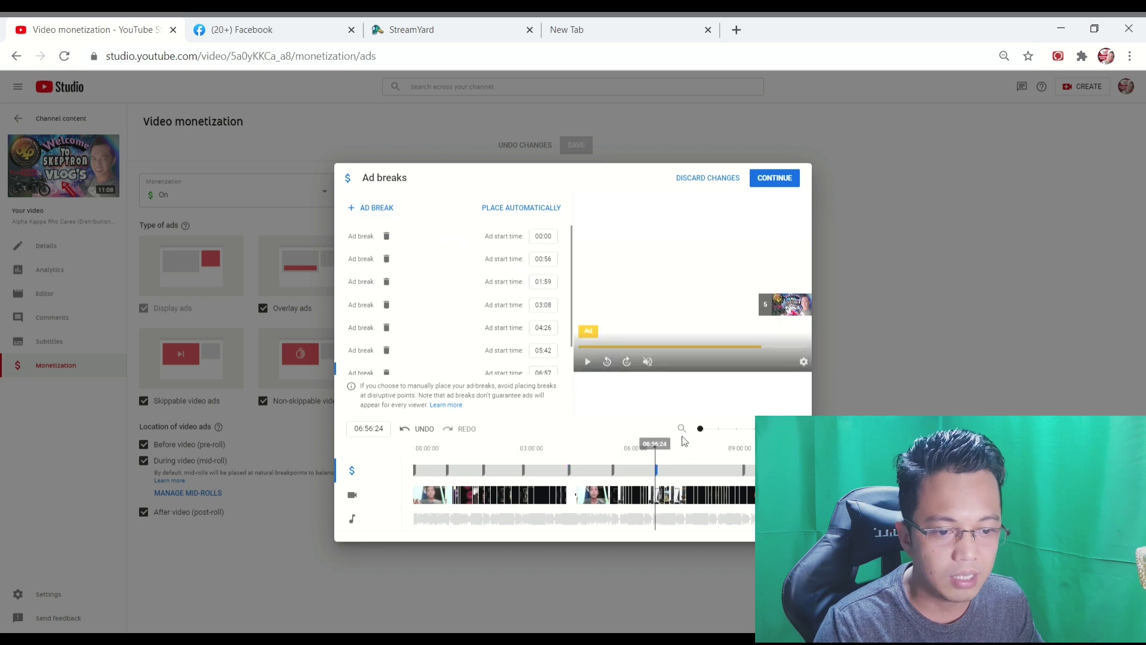
{"action": "left_click", "coordinate": [701, 451]}
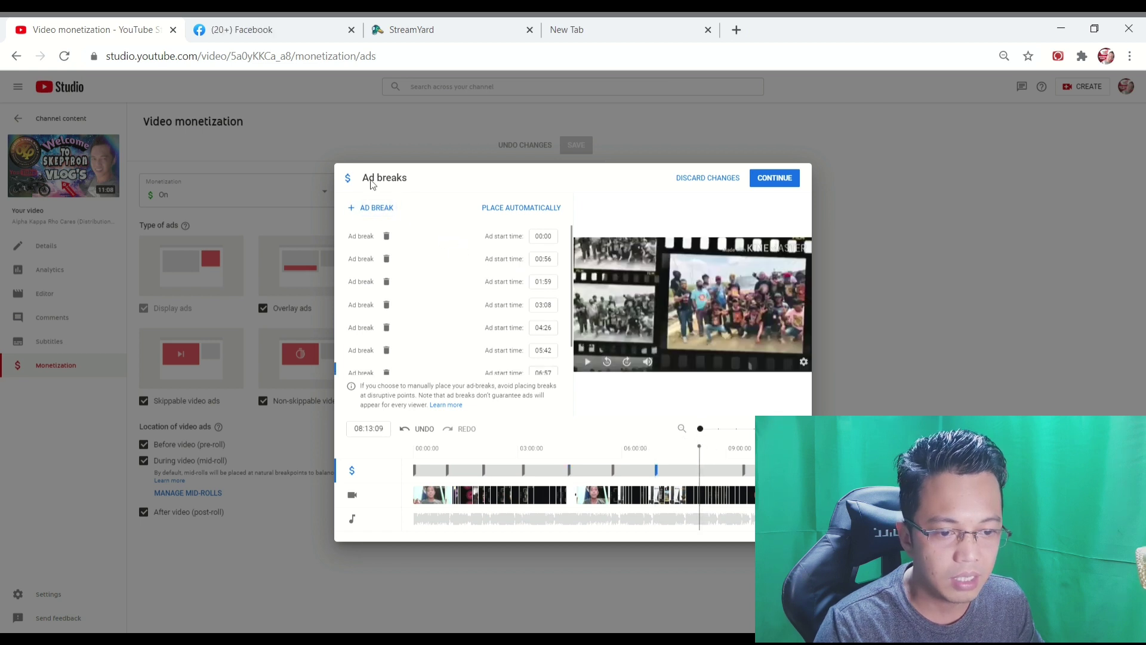
{"action": "left_click", "coordinate": [382, 208]}
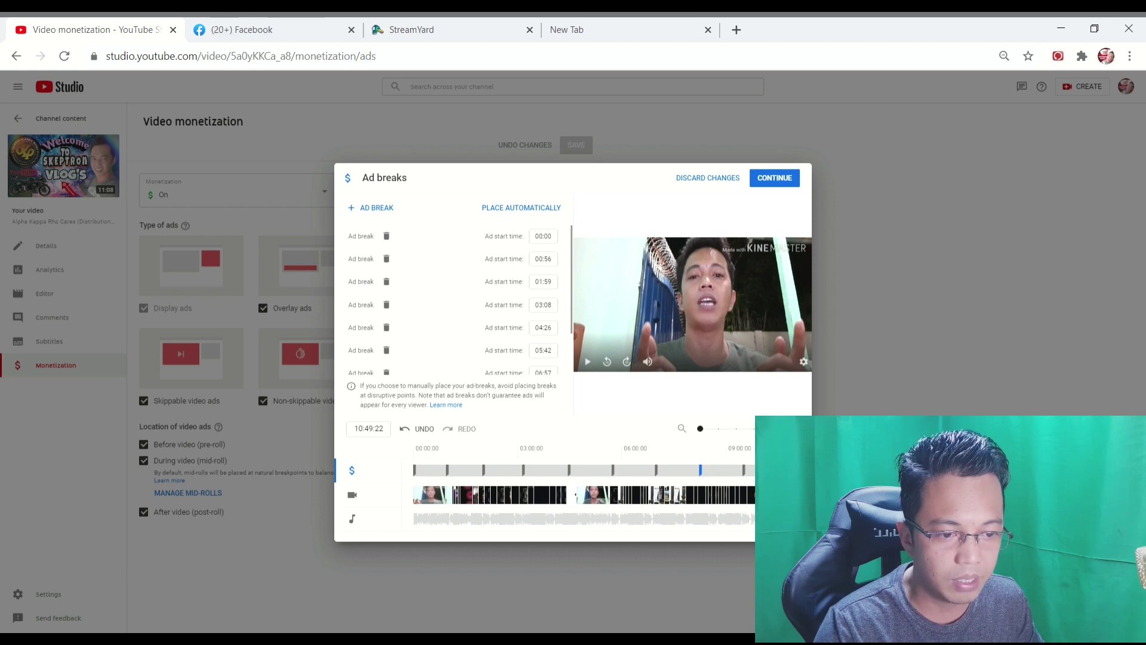
Add a last ad break at about 10:50, accept the ad breaks and save the monetization changes.
{"action": "left_click", "coordinate": [373, 208]}
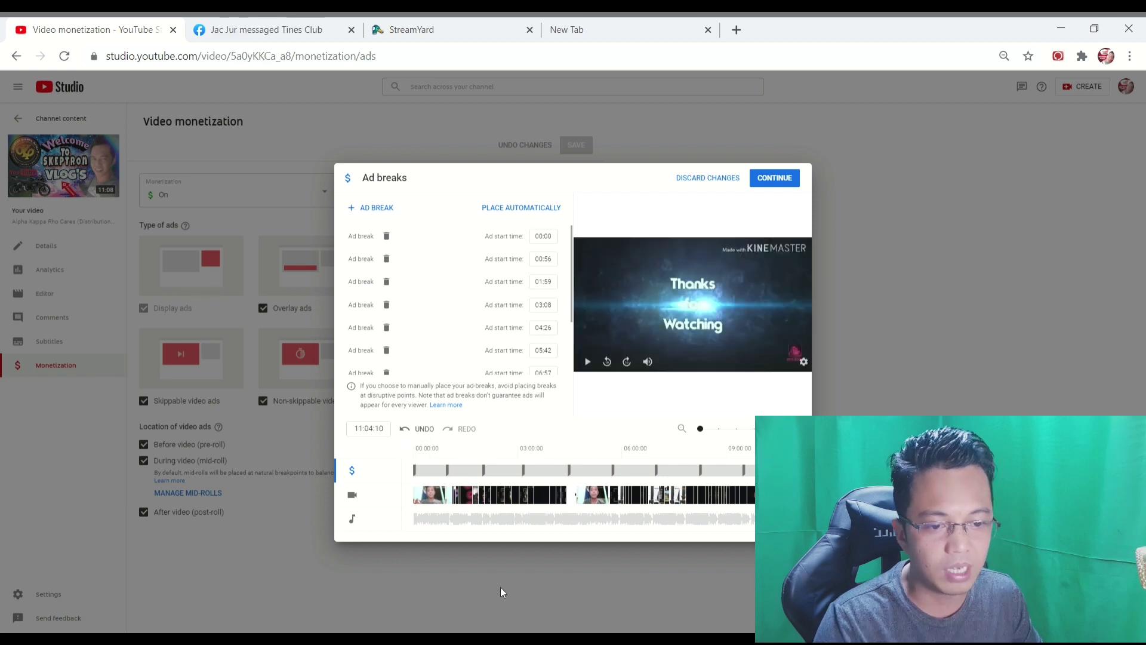
{"action": "left_click", "coordinate": [776, 178]}
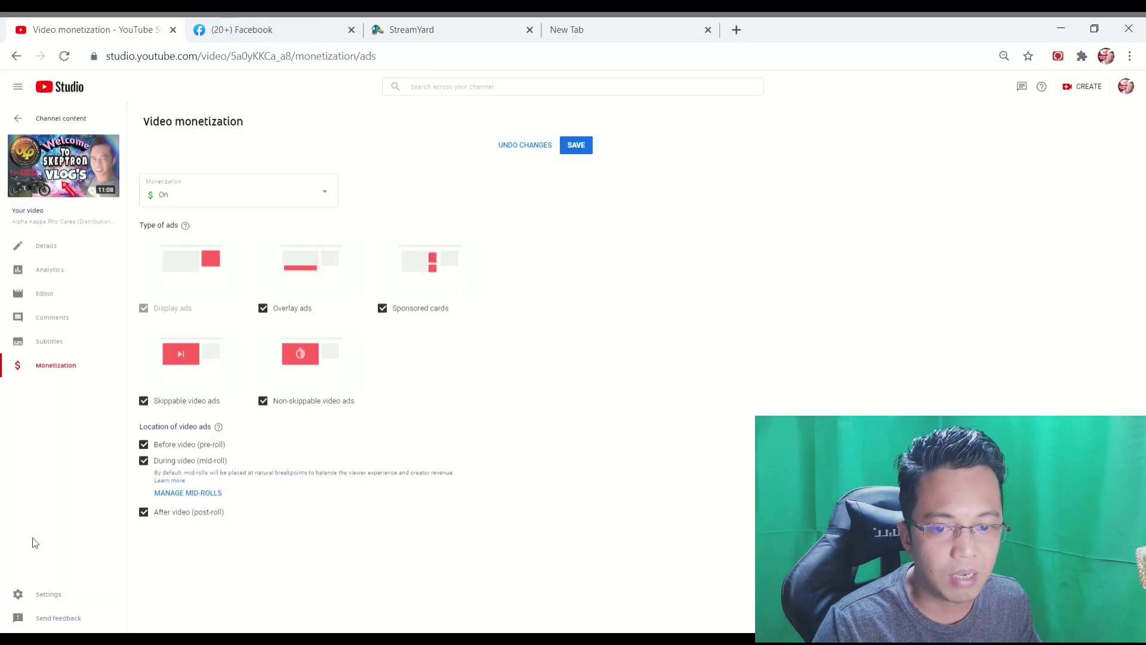
{"action": "left_click", "coordinate": [583, 149]}
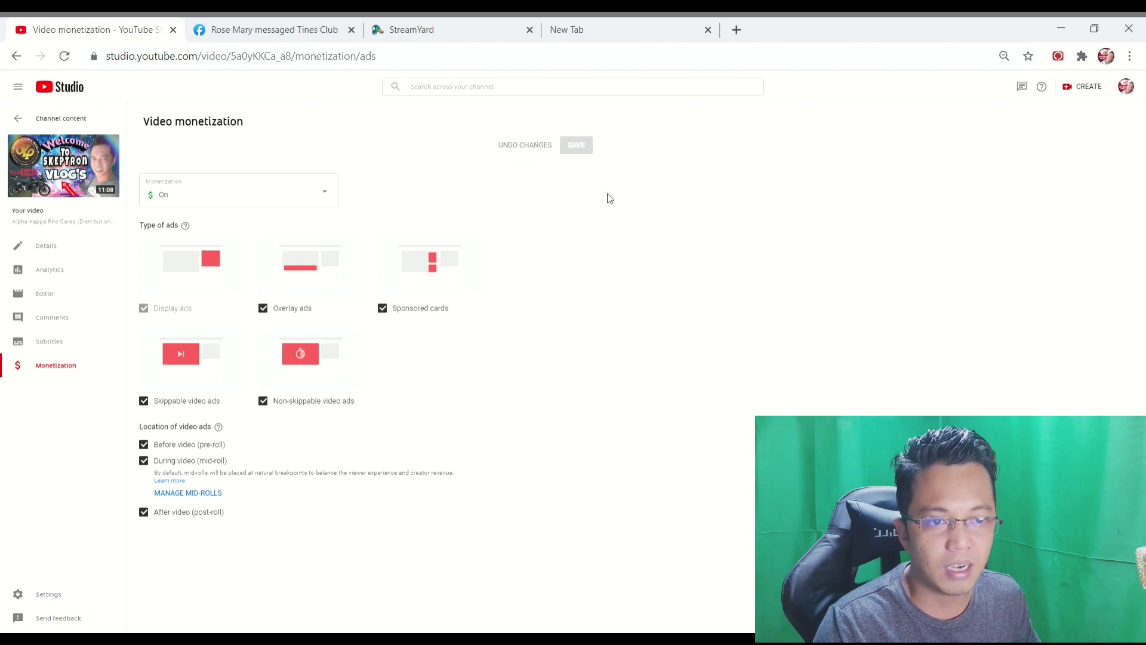
Open YouTube in the empty browser tab from its new-tab shortcut.
{"action": "left_click", "coordinate": [599, 37]}
{"action": "left_click", "coordinate": [274, 62]}
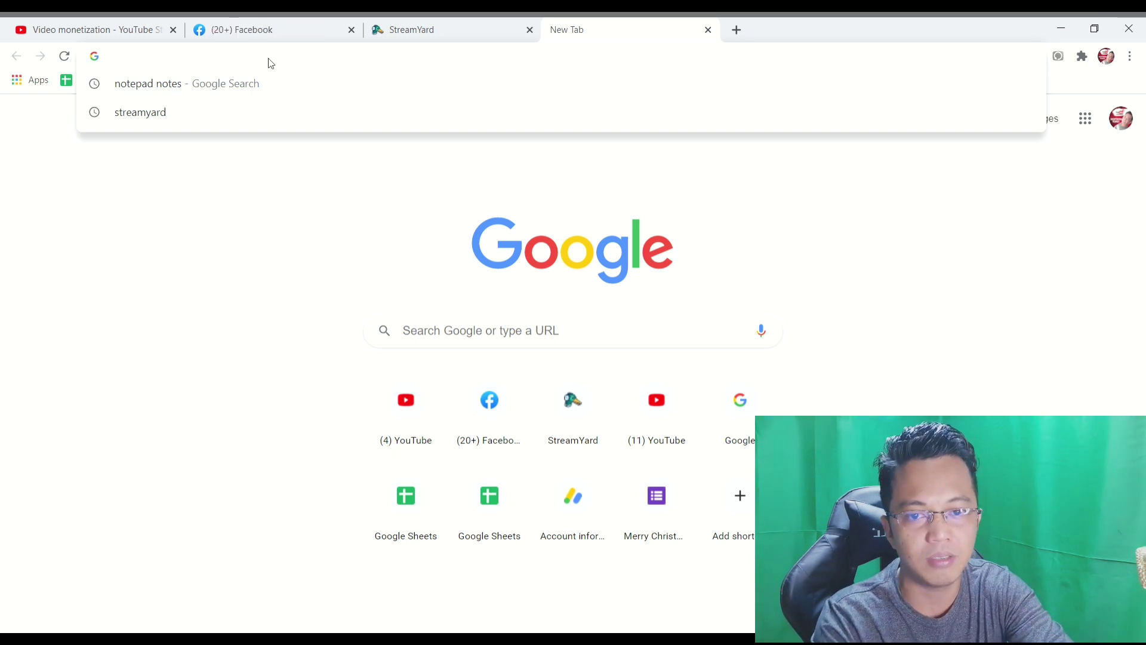
{"action": "left_click", "coordinate": [398, 410]}
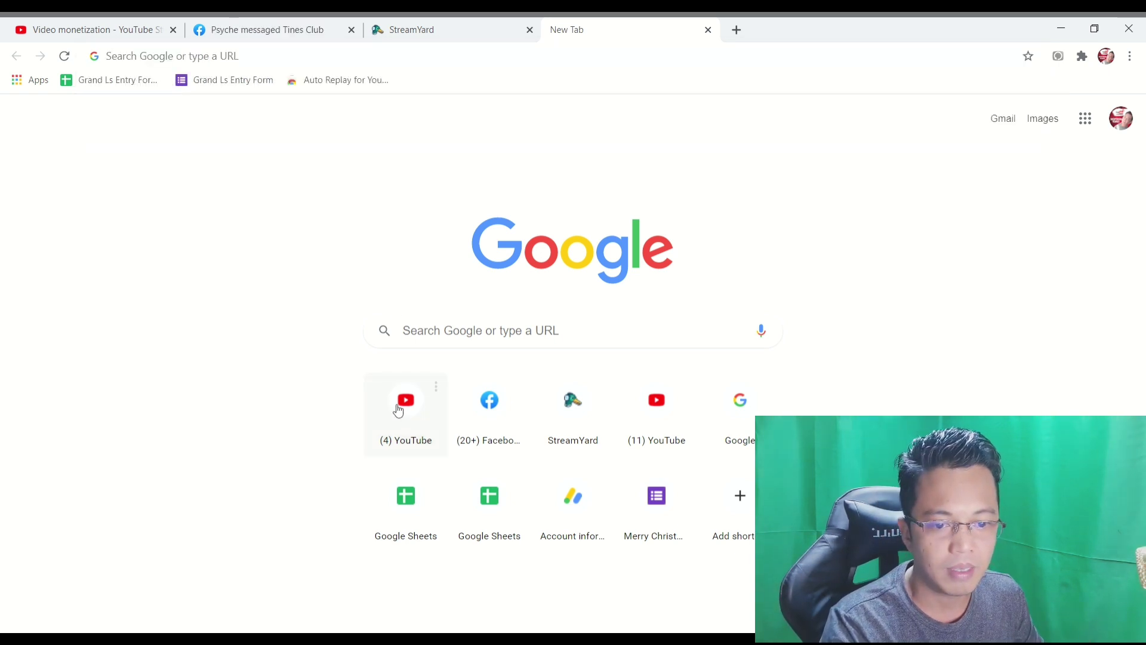
{"action": "left_click", "coordinate": [417, 410]}
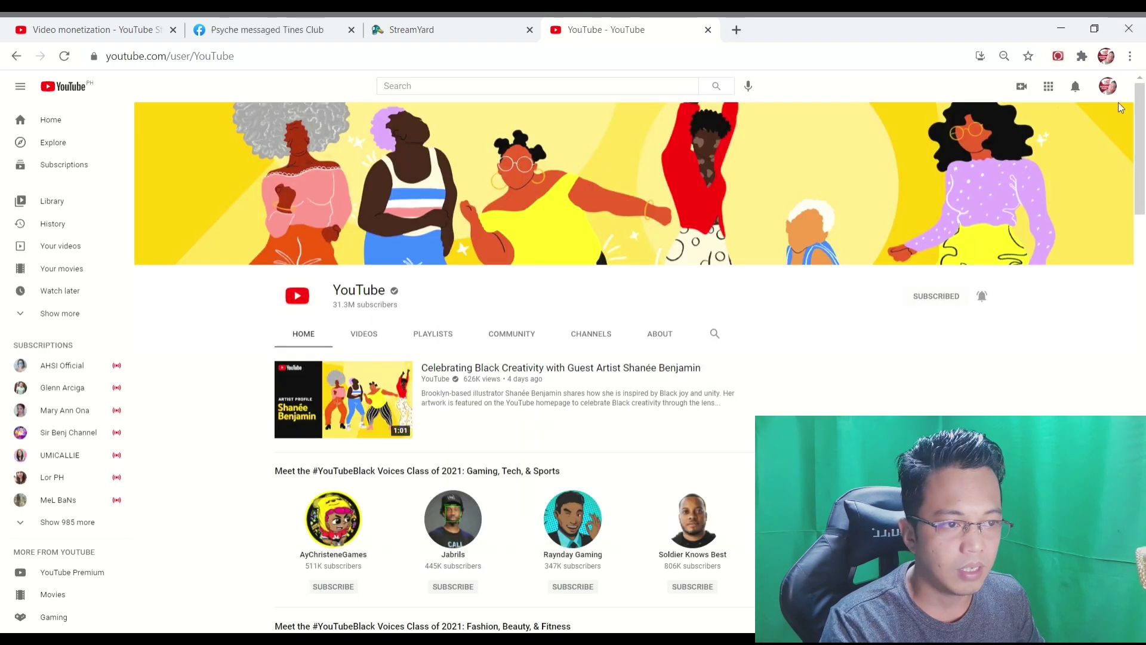
Open your own channel page and look through its popular and recent uploads.
{"action": "left_click", "coordinate": [1109, 86]}
{"action": "left_click", "coordinate": [1003, 166]}
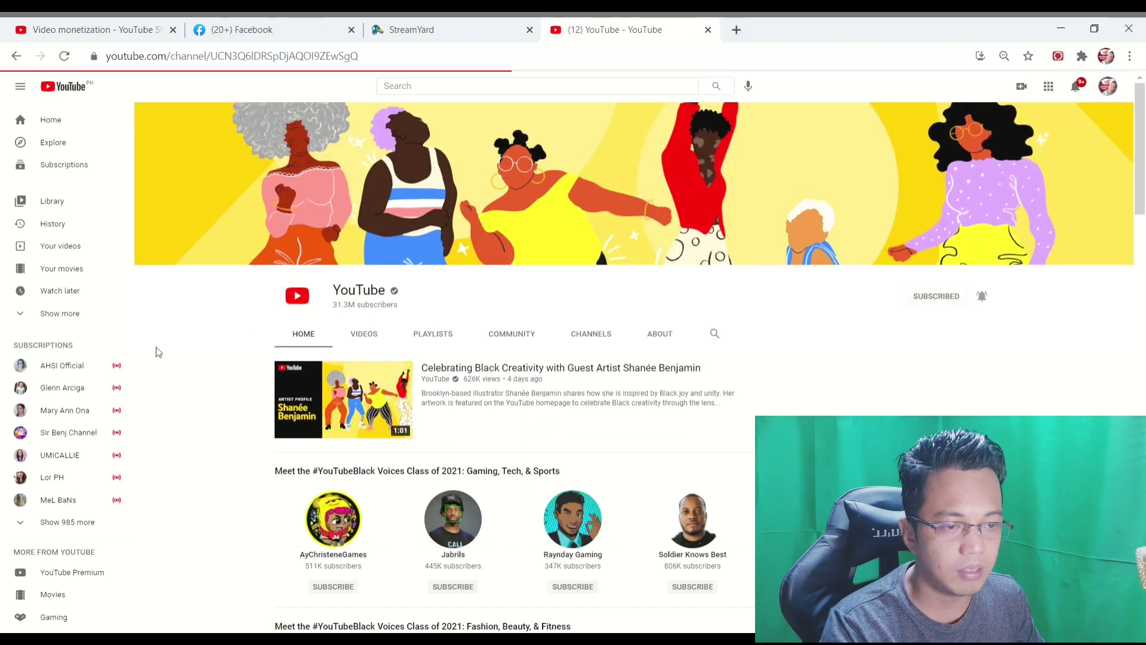
{"action": "scroll", "coordinate": [583, 481], "scroll_direction": "down", "scroll_amount": 5}
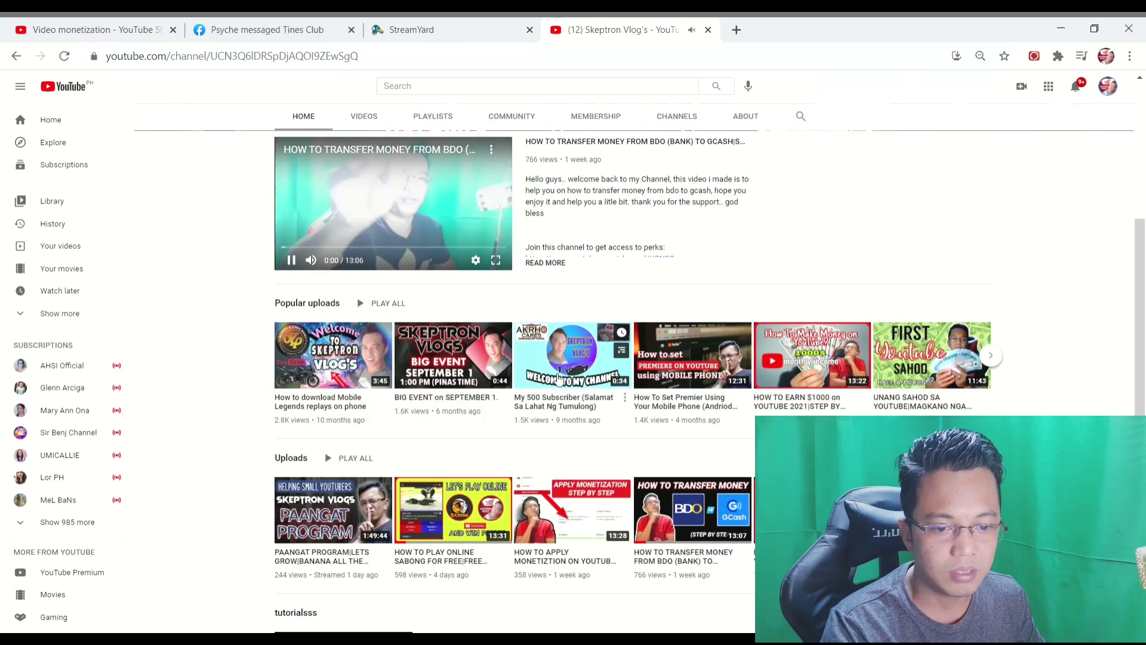
{"action": "scroll", "coordinate": [512, 307], "scroll_direction": "up", "scroll_amount": 5}
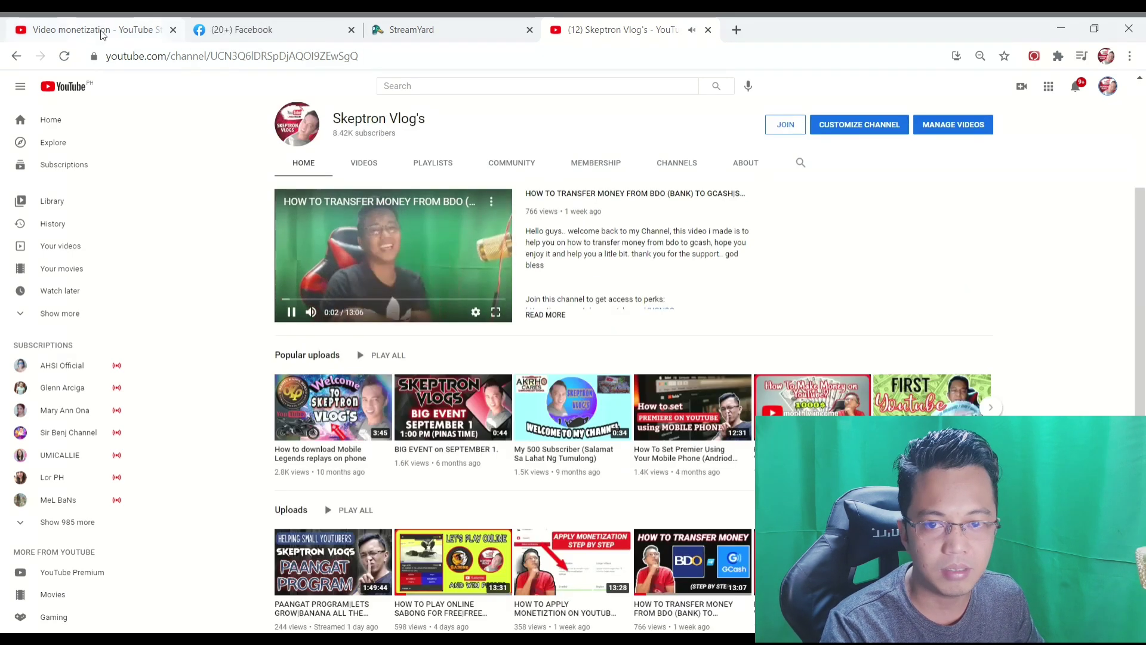
Return to the video in YouTube Studio, open its details and copy its full title.
{"action": "left_click", "coordinate": [77, 30]}
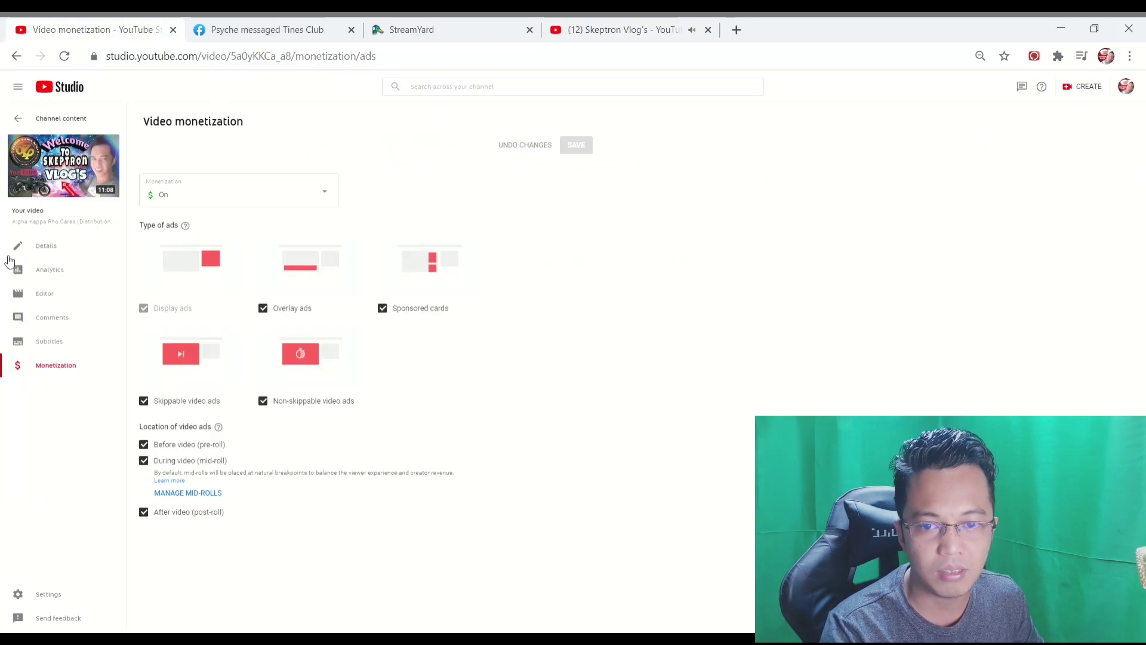
{"action": "left_click", "coordinate": [55, 253]}
{"action": "triple_click", "coordinate": [265, 160]}
{"action": "key", "text": "ctrl+c"}
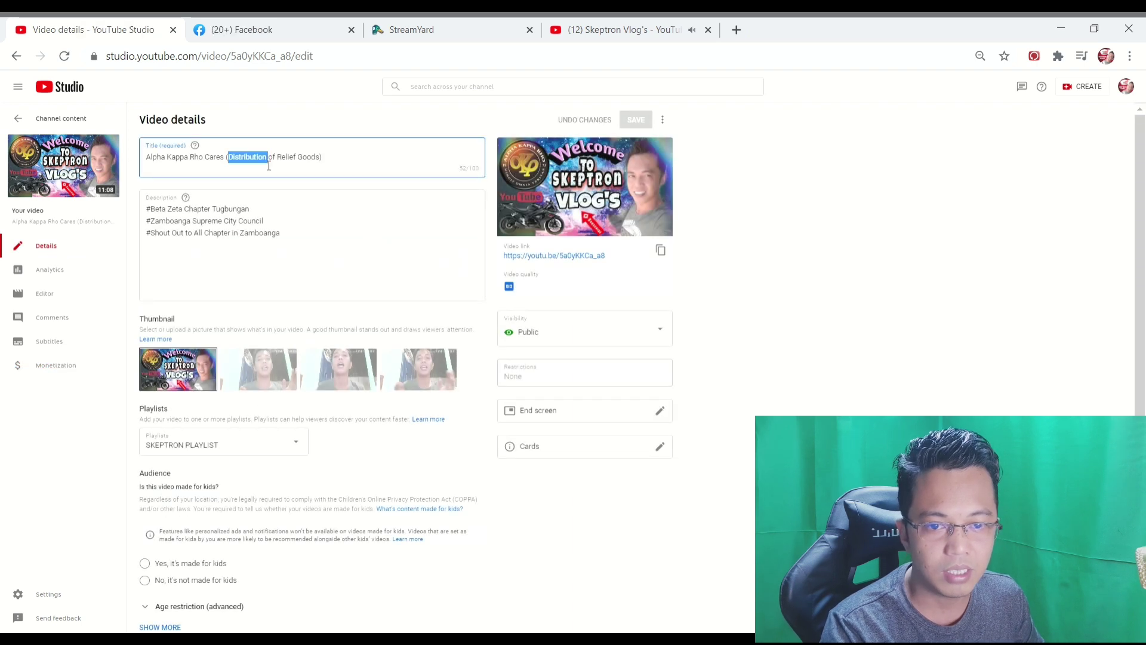
Search YouTube for the copied title "Alpha Kappa Rho Cares (Distribution of Relief Goods)" in the tab with the channel page.
{"action": "left_click", "coordinate": [633, 34]}
{"action": "left_click", "coordinate": [656, 87]}
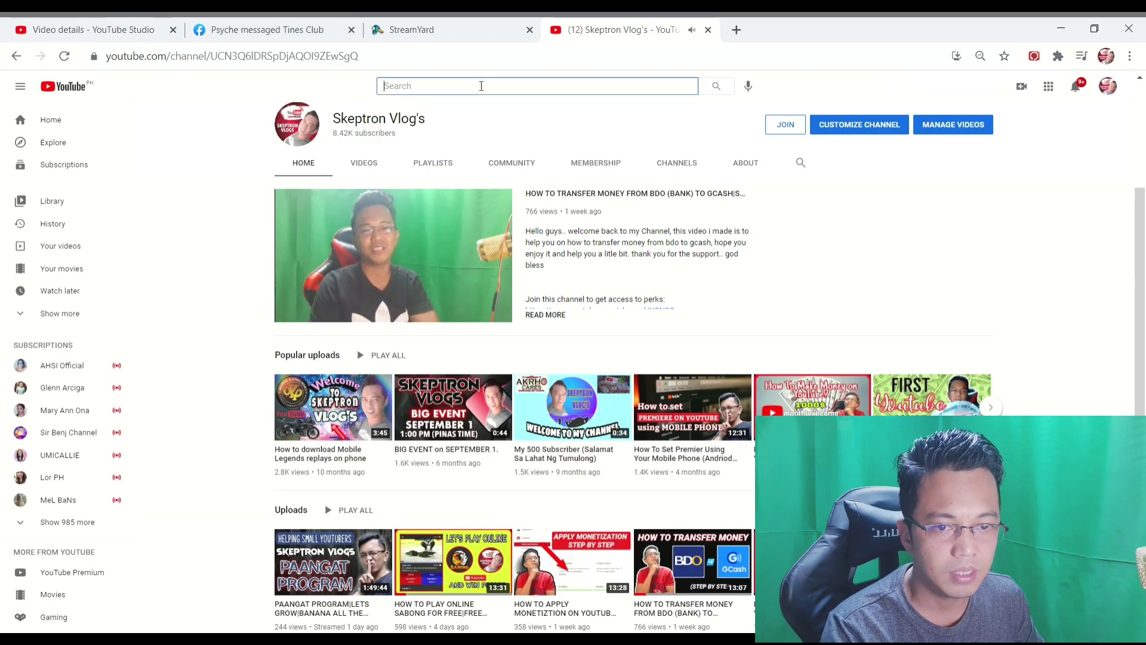
{"action": "key", "text": "ctrl+v"}
{"action": "left_click", "coordinate": [705, 93]}
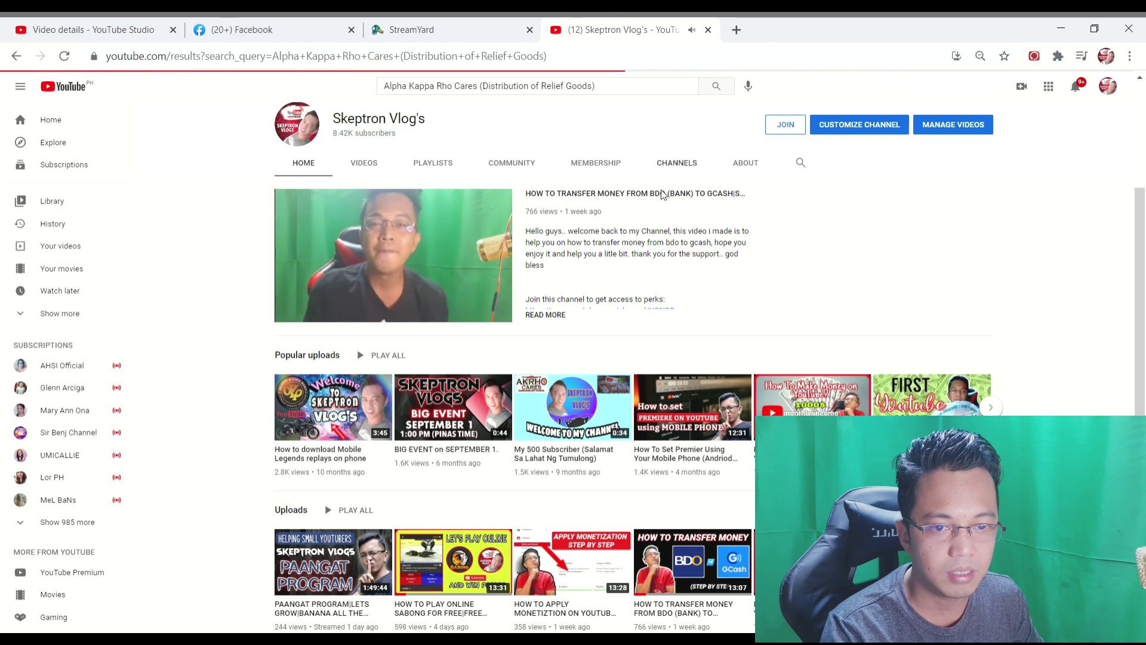
Play the video "Alpha Kappa Rho Cares (Distribution of Relief Goods)" from the search results and return to your own channel page.
{"action": "left_click", "coordinate": [618, 245]}
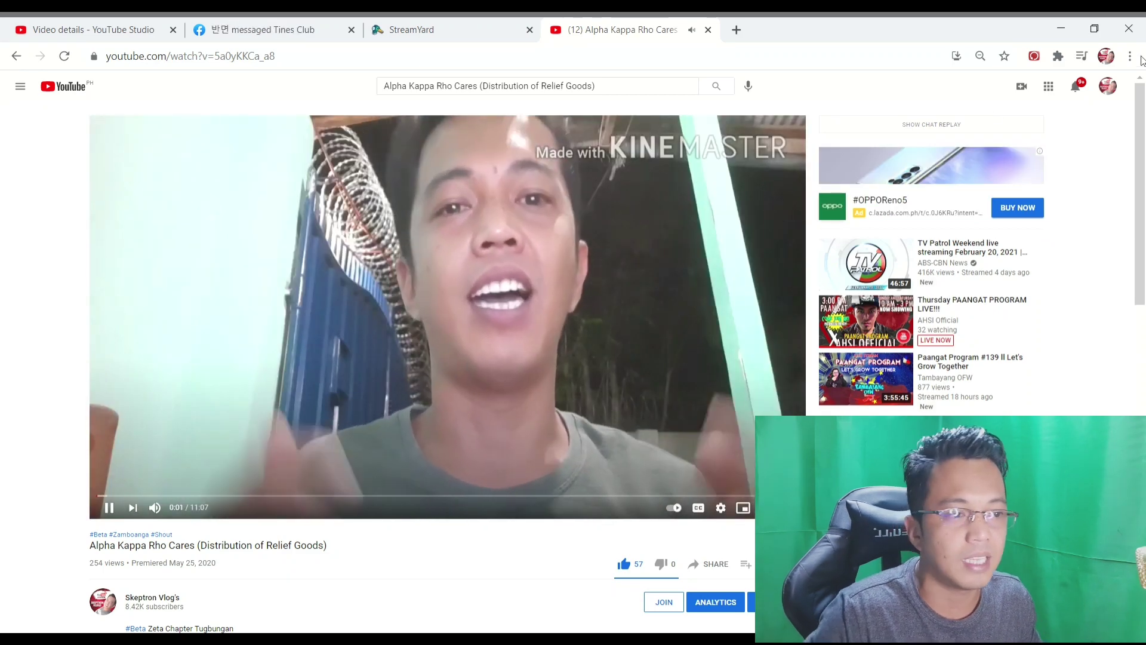
{"action": "left_click", "coordinate": [1107, 87]}
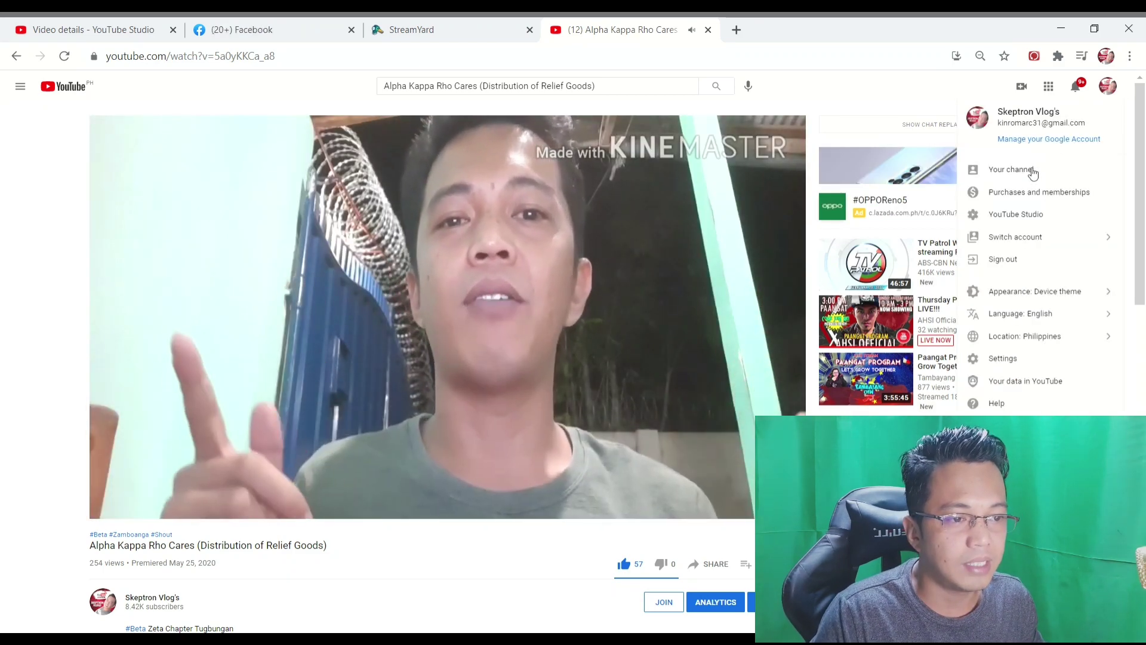
{"action": "left_click", "coordinate": [1032, 171]}
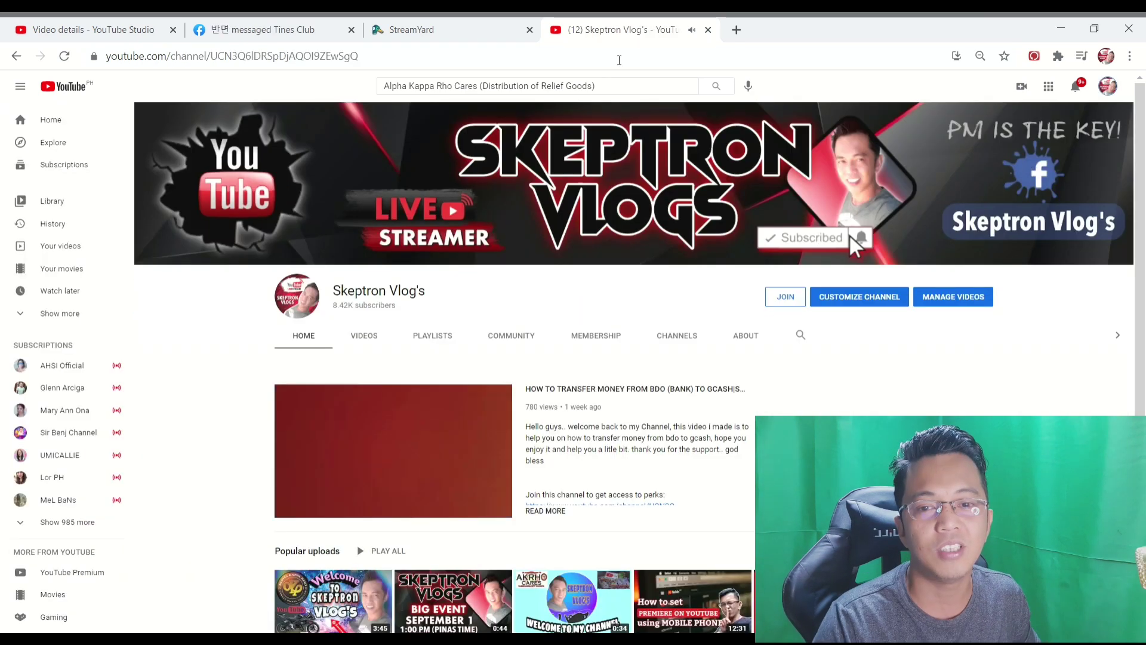
In the video's YouTube Studio monetization settings, review the mid-roll ad breaks, turn off skippable video ads and save.
{"action": "left_click", "coordinate": [85, 31]}
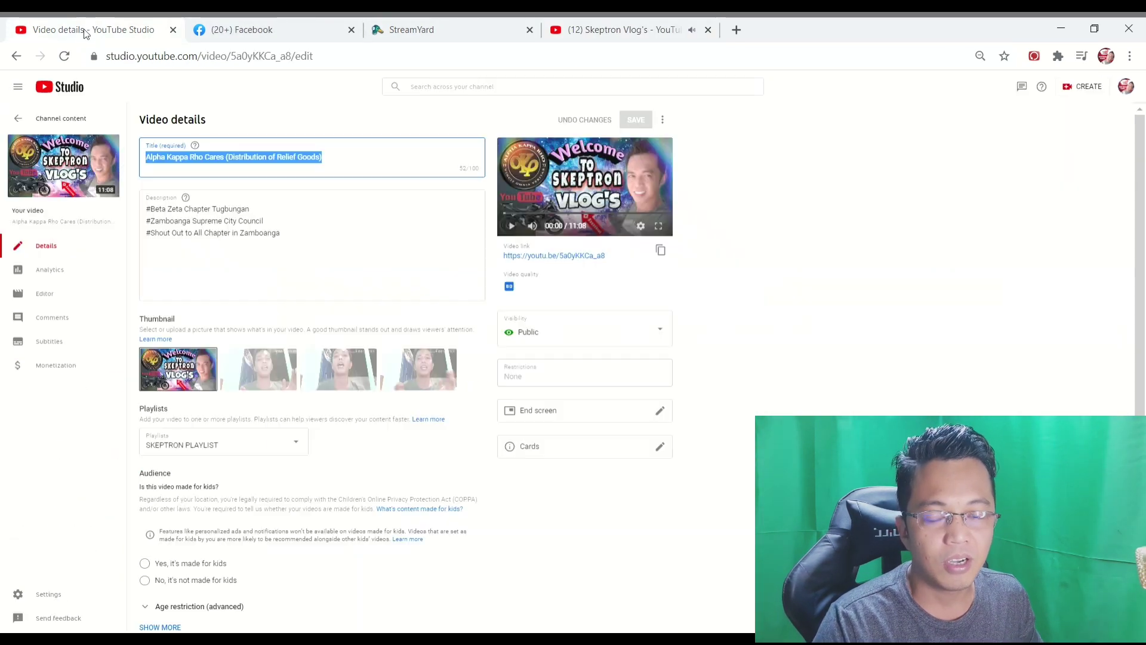
{"action": "left_click", "coordinate": [61, 369]}
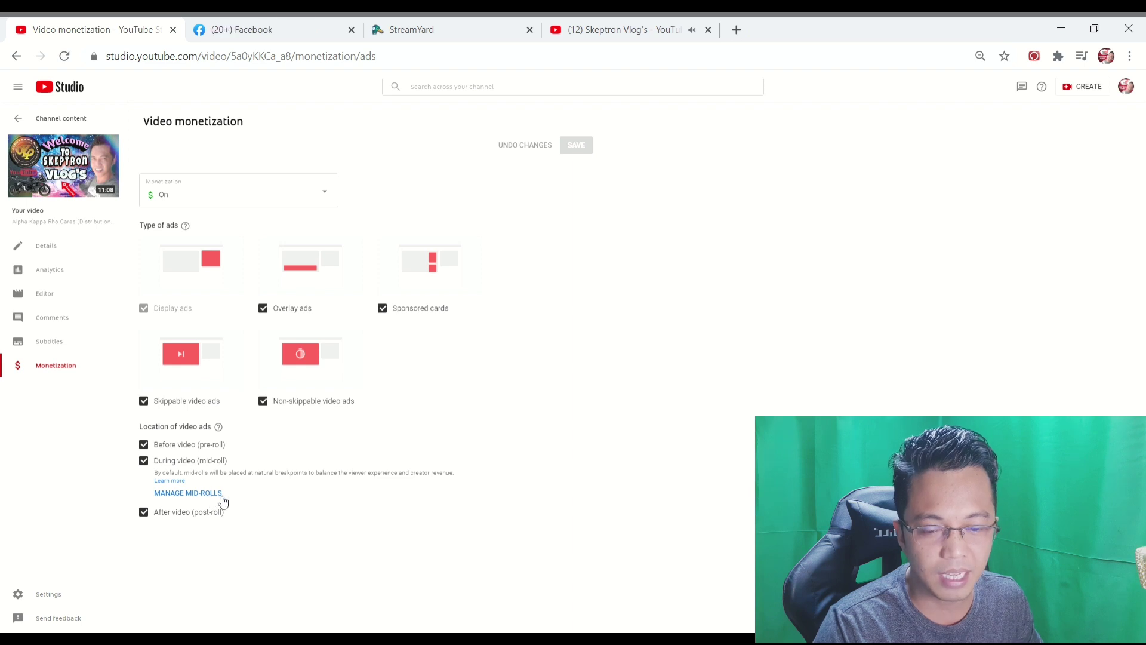
{"action": "left_click", "coordinate": [221, 494]}
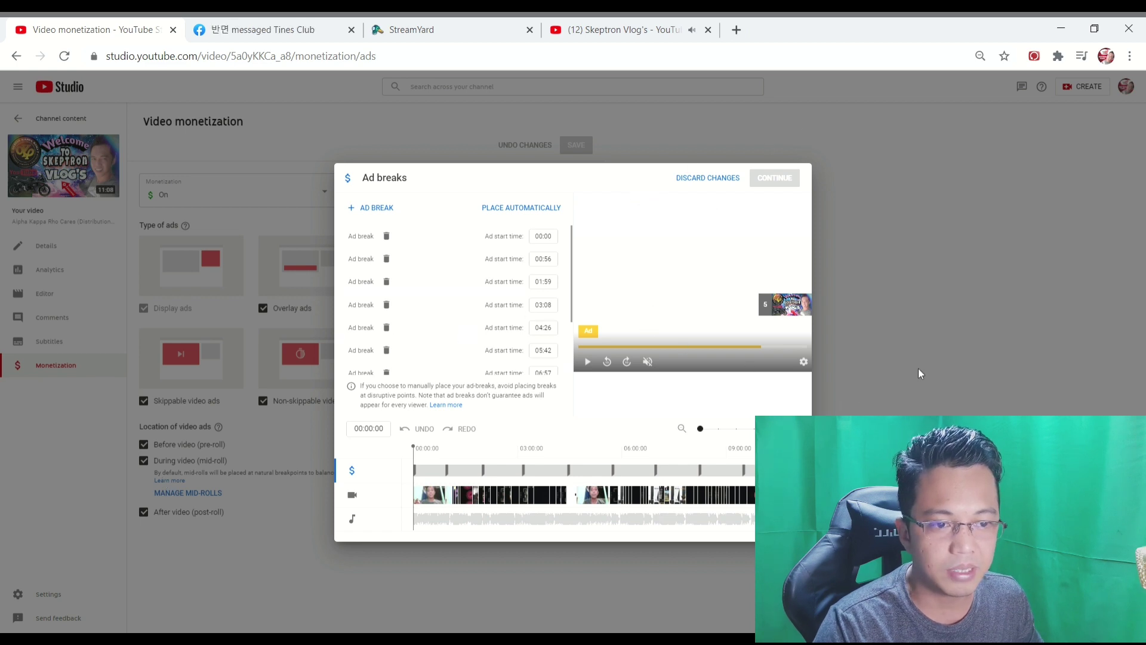
{"action": "left_click", "coordinate": [696, 180]}
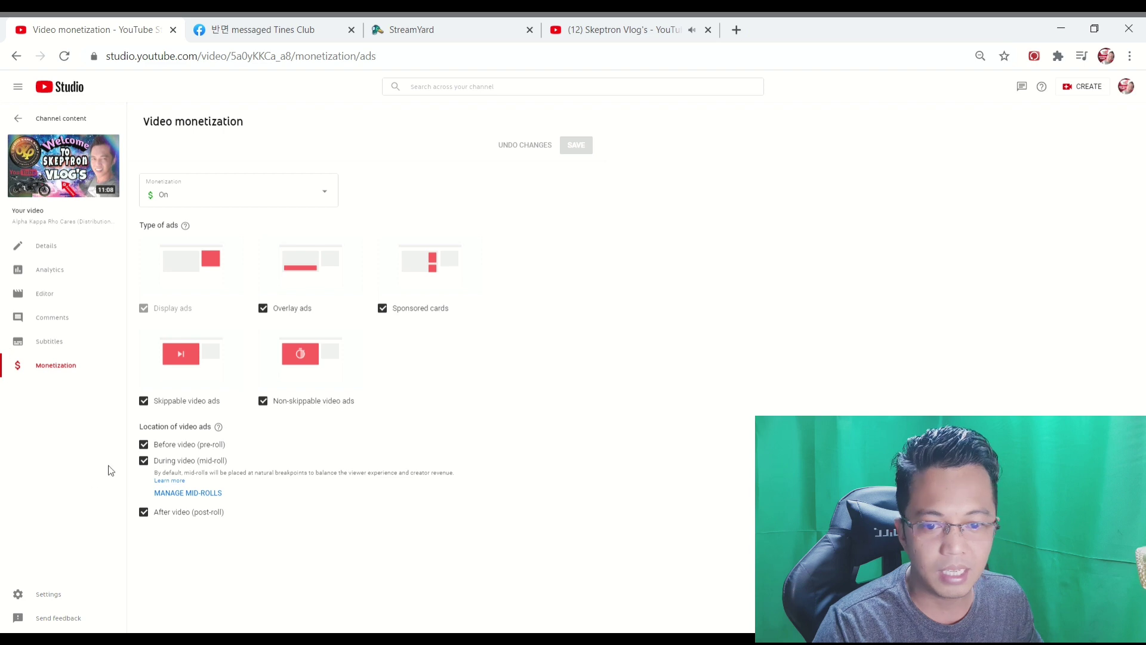
{"action": "left_click", "coordinate": [144, 401]}
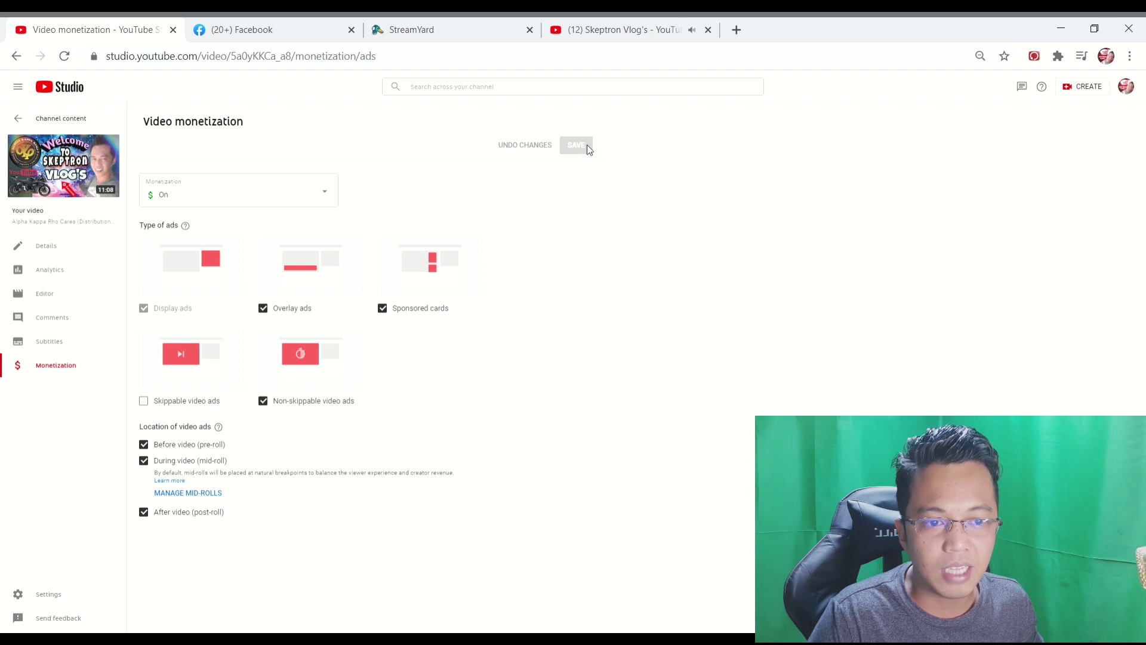
Return to the channel content list and look through the older and recent uploads with their monetization status.
{"action": "left_click", "coordinate": [53, 126]}
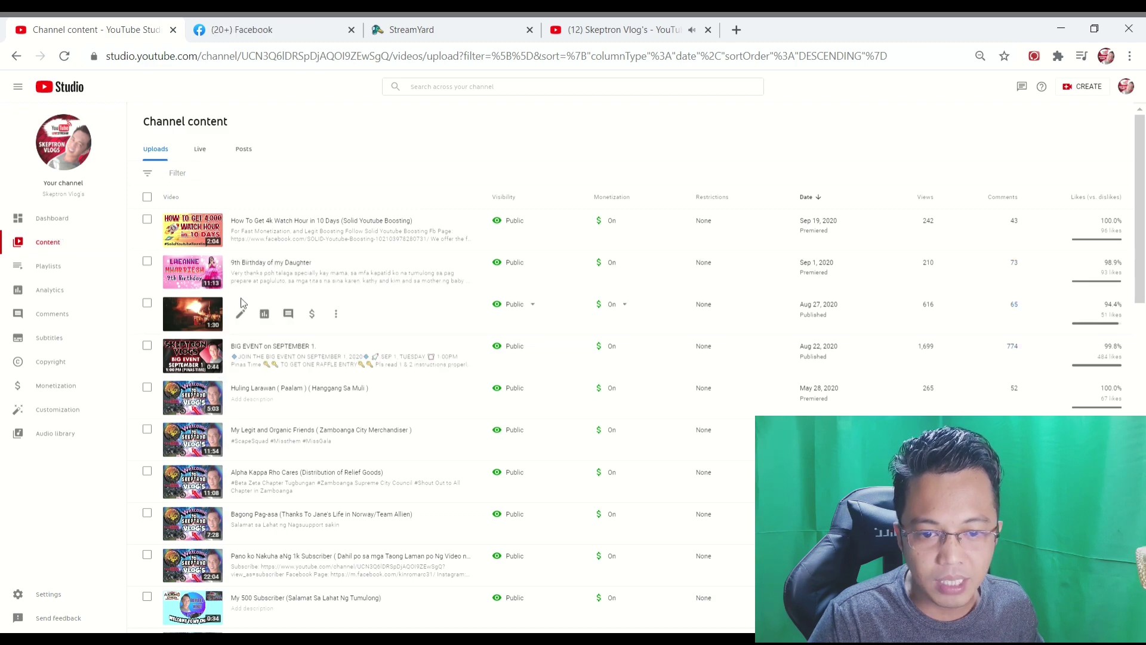
{"action": "scroll", "coordinate": [1142, 310], "scroll_direction": "down", "scroll_amount": 10}
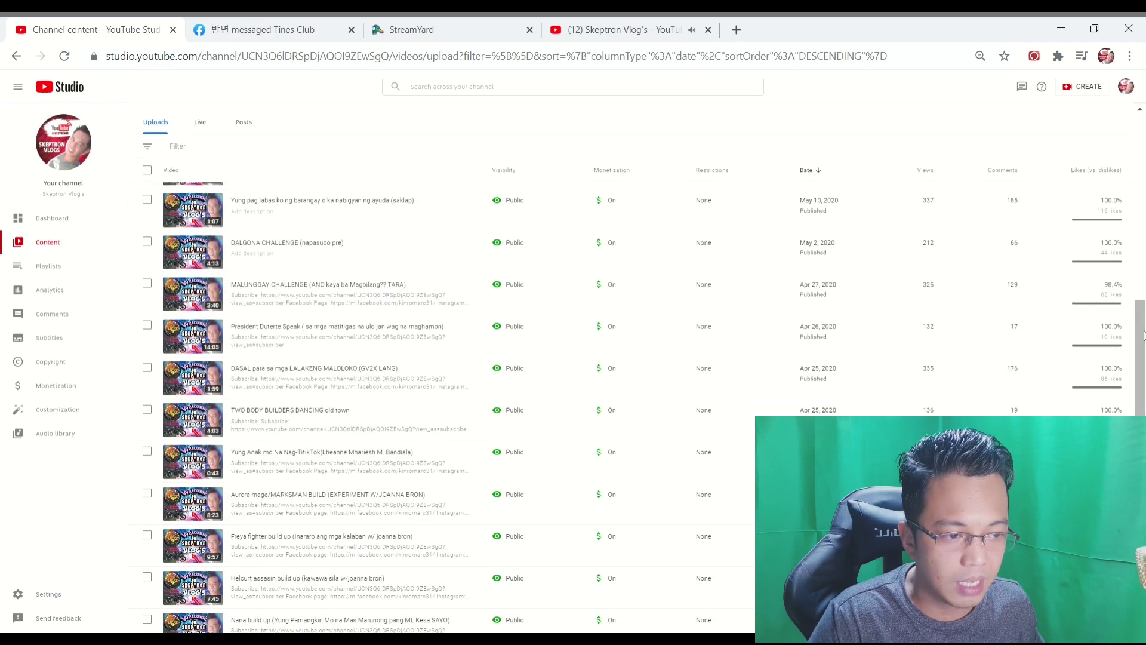
{"action": "scroll", "coordinate": [1143, 310], "scroll_direction": "up", "scroll_amount": 10}
{"action": "scroll", "coordinate": [1143, 310], "scroll_direction": "down", "scroll_amount": 10}
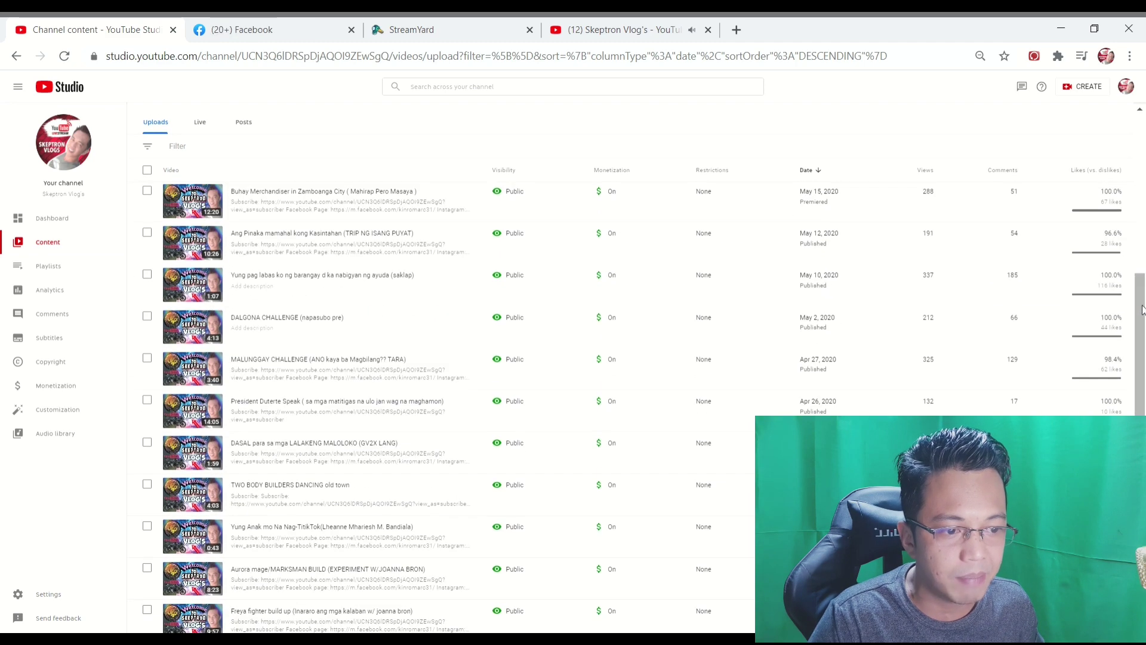
{"action": "scroll", "coordinate": [1143, 310], "scroll_direction": "up", "scroll_amount": 10}
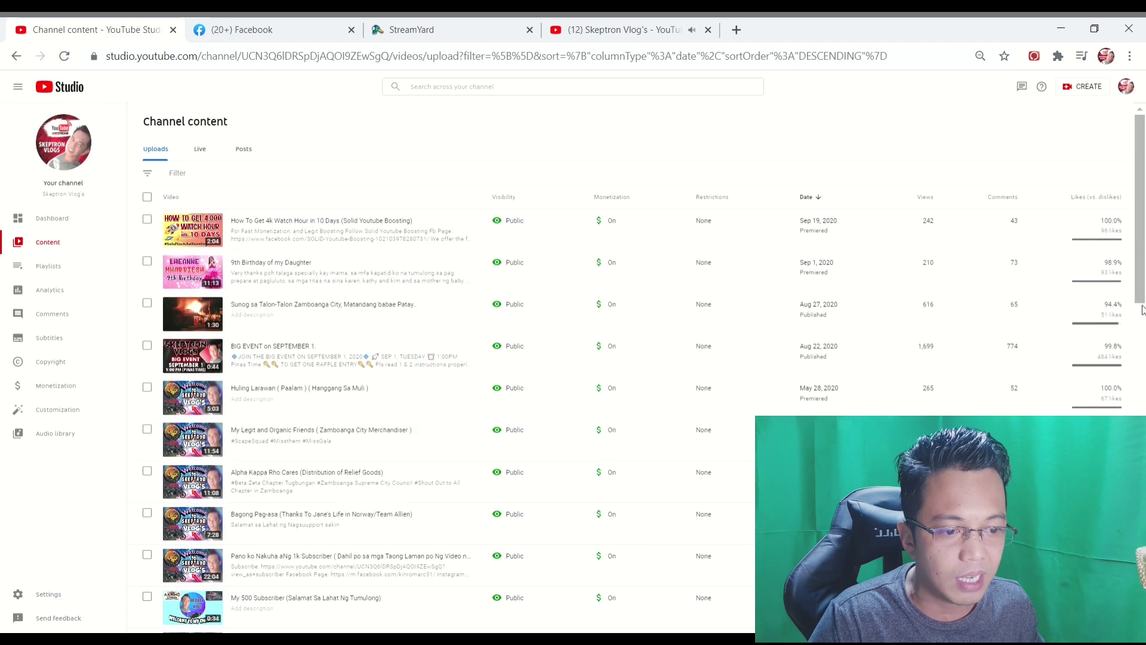
{"action": "left_click", "coordinate": [201, 154]}
{"action": "left_click", "coordinate": [155, 157]}
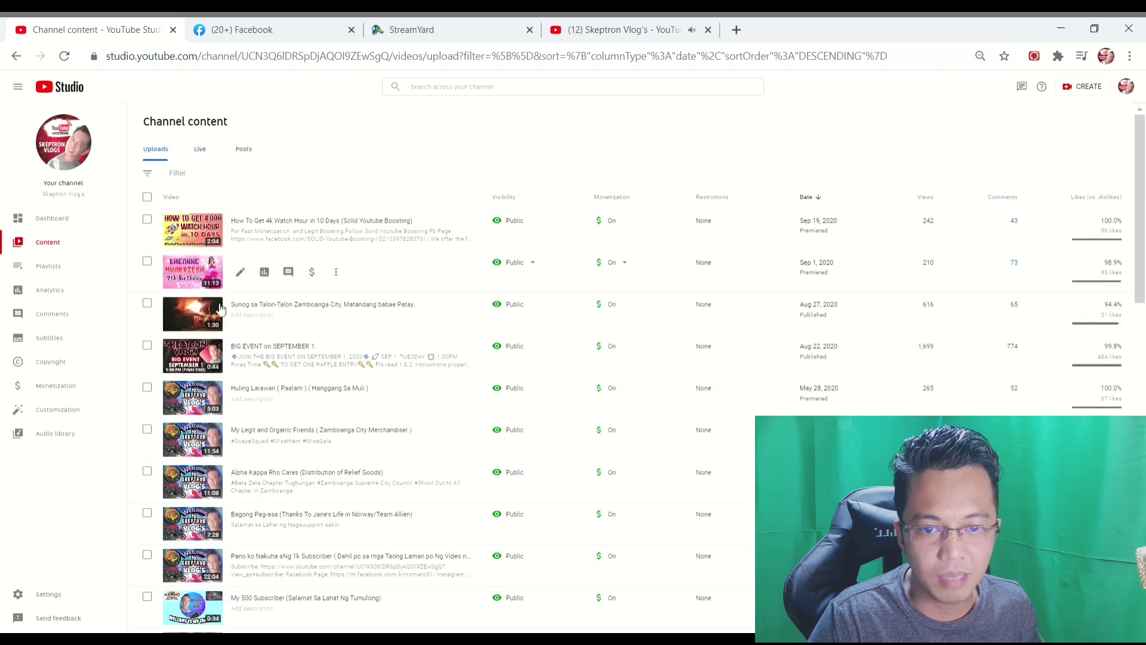
{"action": "scroll", "coordinate": [220, 597], "scroll_direction": "down", "scroll_amount": 10}
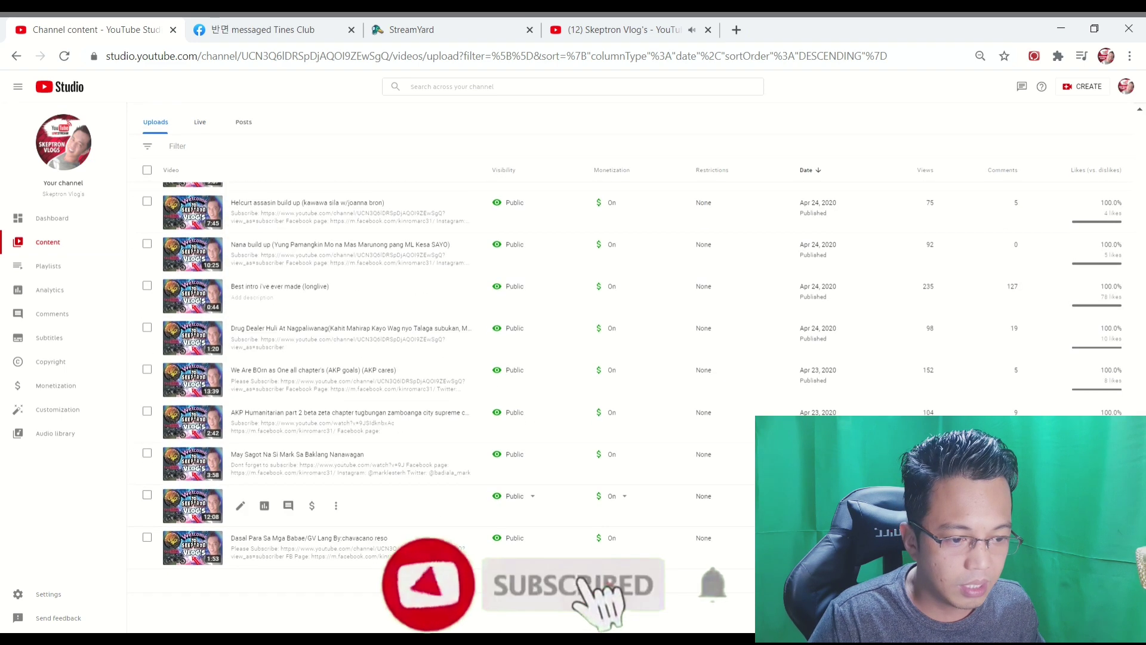
{"action": "scroll", "coordinate": [207, 331], "scroll_direction": "up", "scroll_amount": 15}
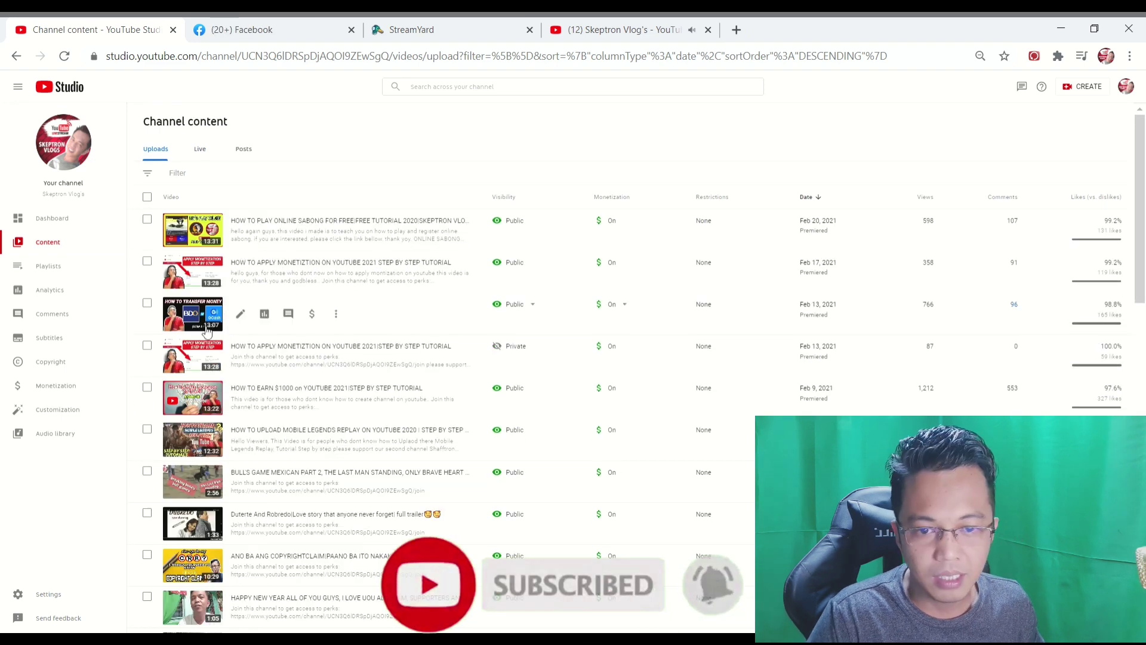
Check the monetization settings of the BDO to GCash money transfer video and return to the channel content list.
{"action": "left_click", "coordinate": [240, 314]}
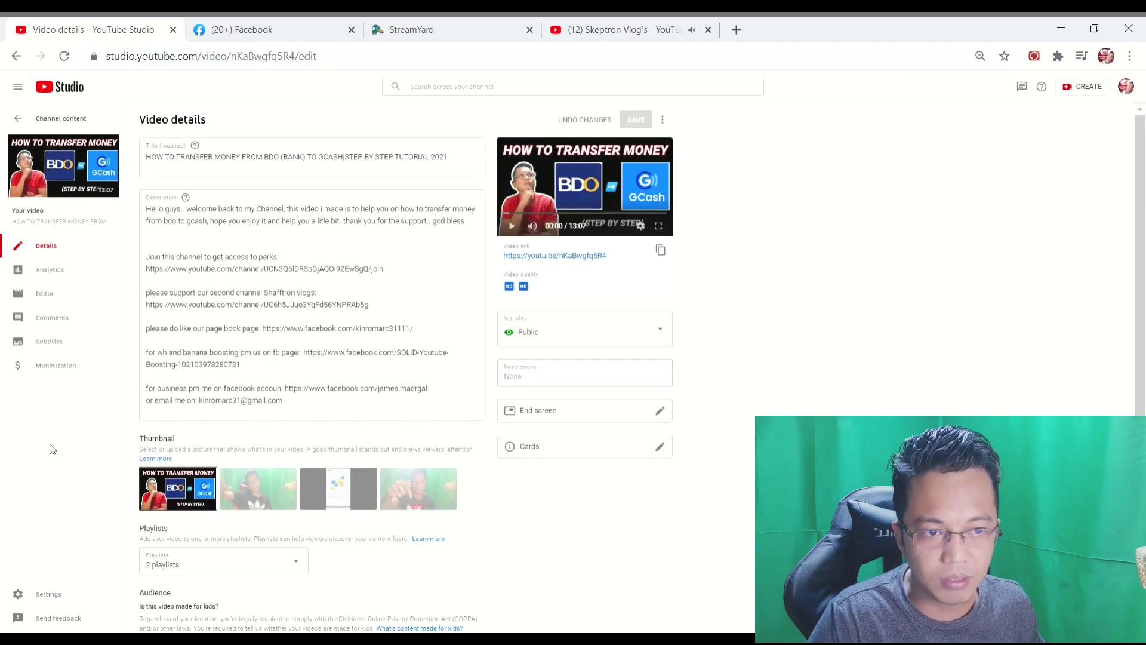
{"action": "left_click", "coordinate": [66, 371]}
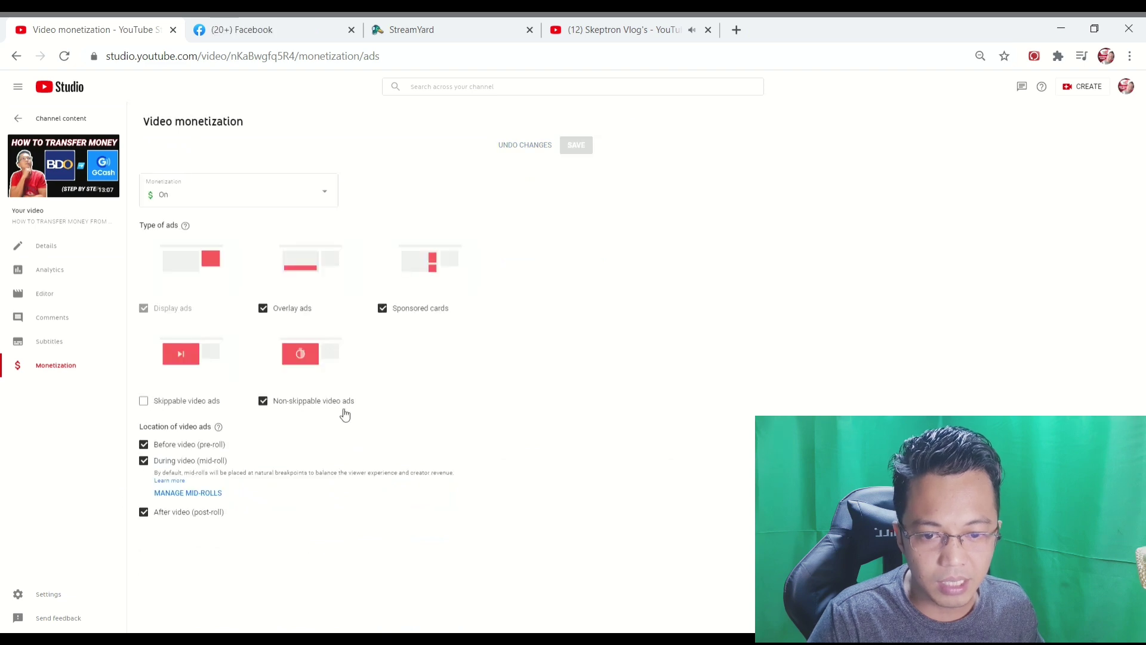
{"action": "left_click", "coordinate": [18, 120]}
Switch to the YouTube tab and play the BDO to GCash transfer video from your channel's uploaded videos.
{"action": "left_click", "coordinate": [625, 30]}
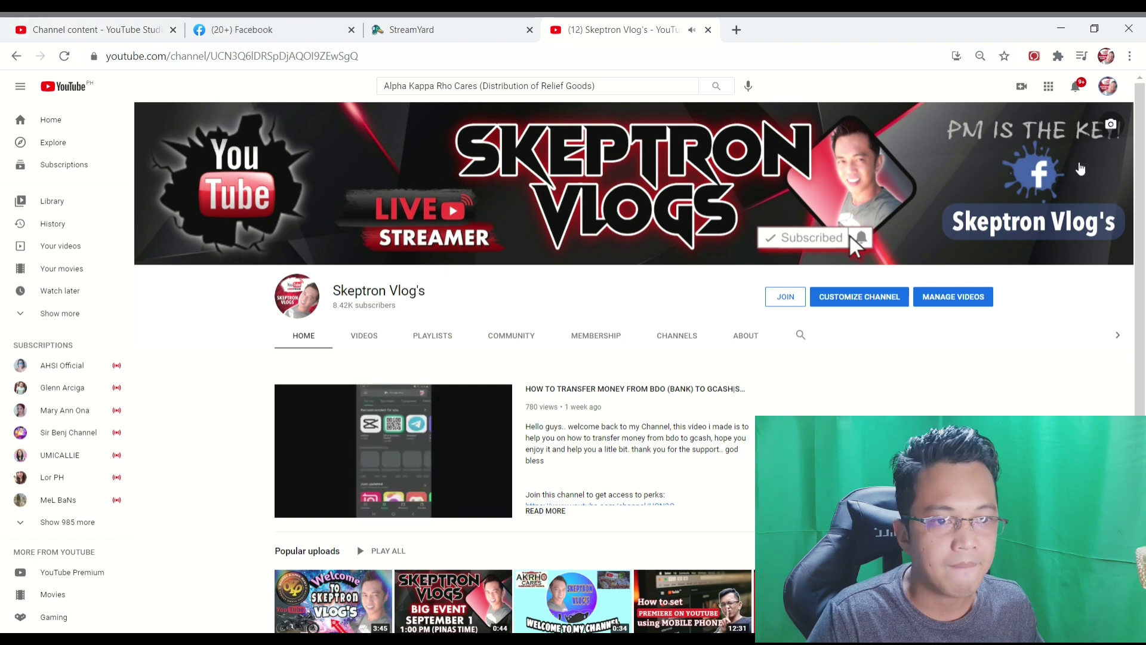
{"action": "left_click", "coordinate": [1114, 89]}
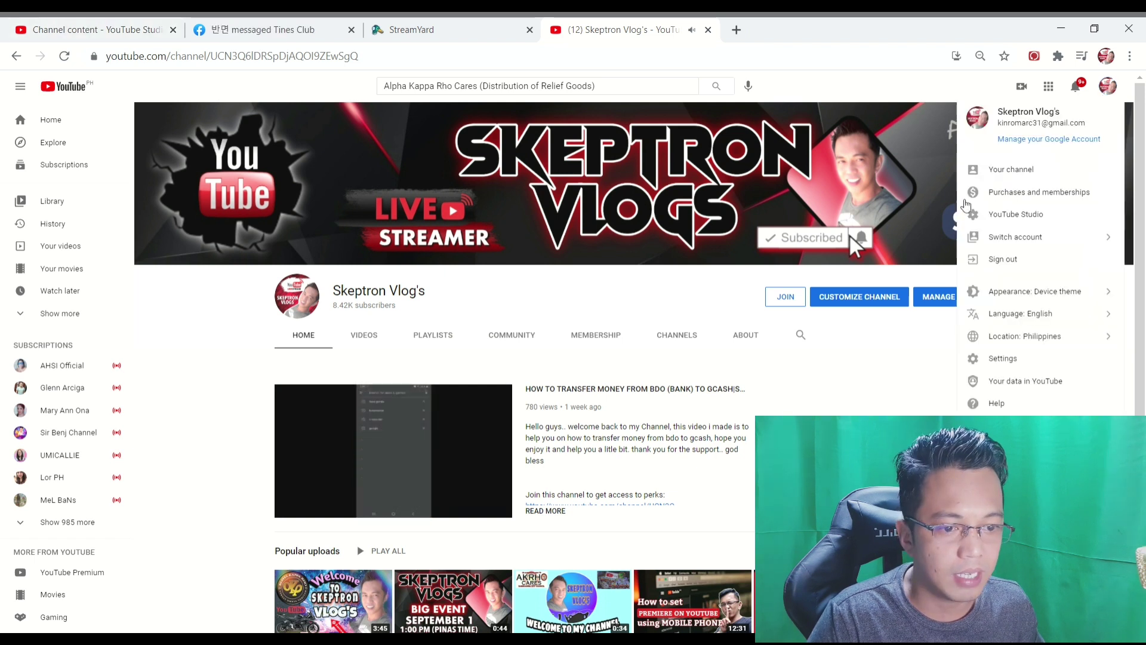
{"action": "left_click", "coordinate": [1034, 173]}
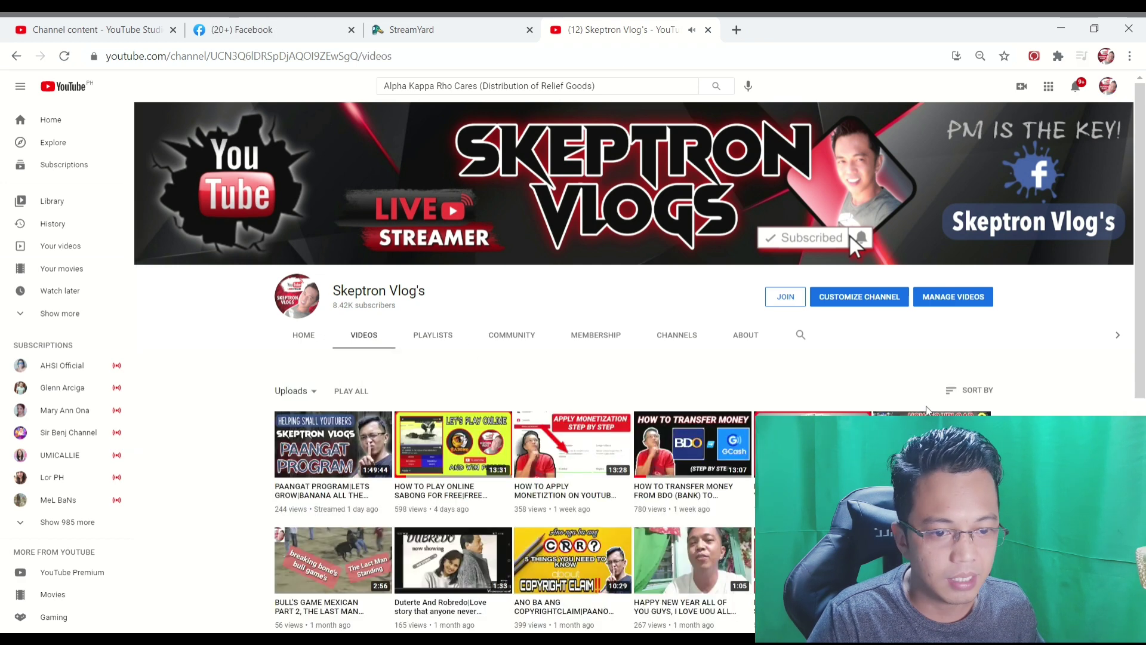
{"action": "scroll", "coordinate": [697, 380], "scroll_direction": "down", "scroll_amount": 1}
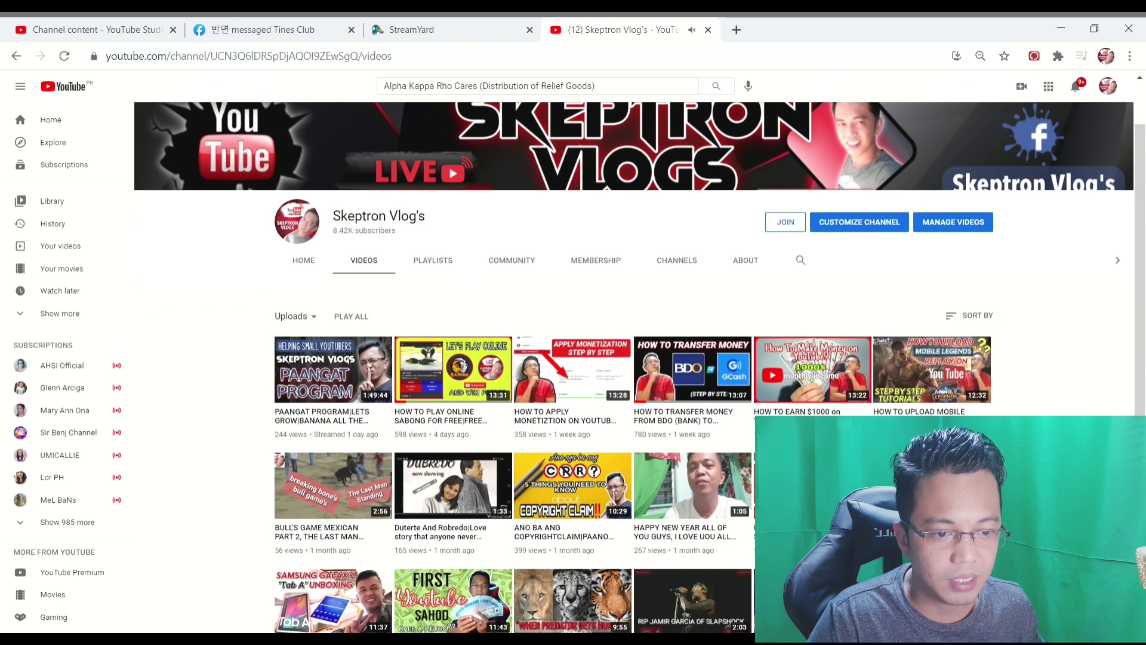
{"action": "left_click", "coordinate": [705, 382]}
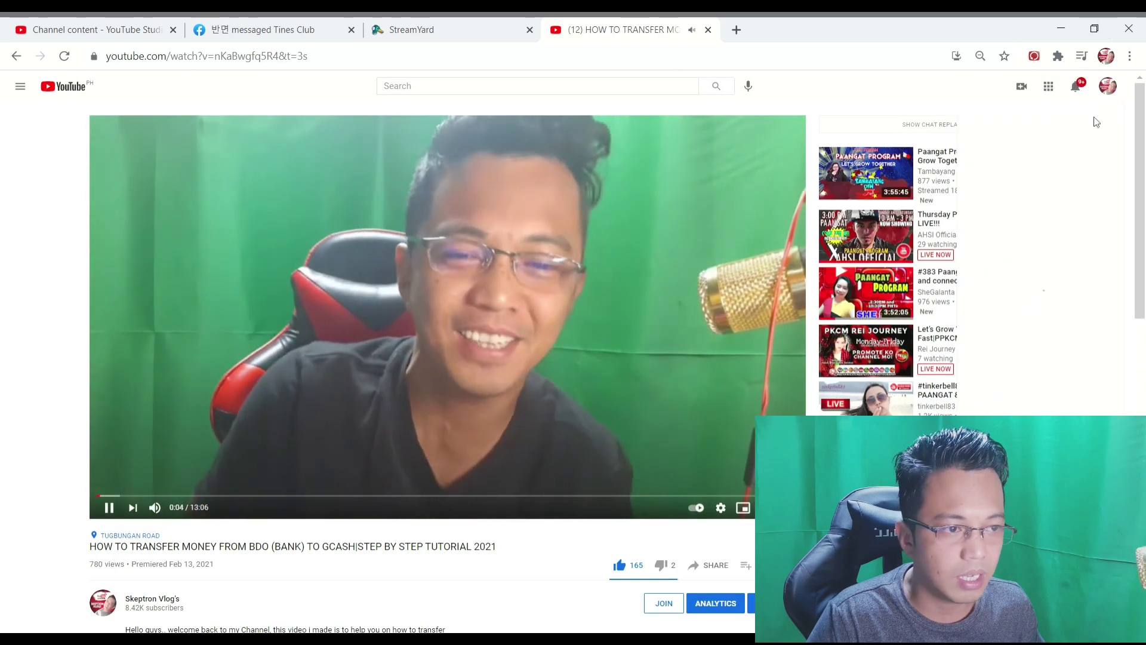
Leave the playing video and clear the account's entire YouTube watch history.
{"action": "left_click", "coordinate": [1107, 86]}
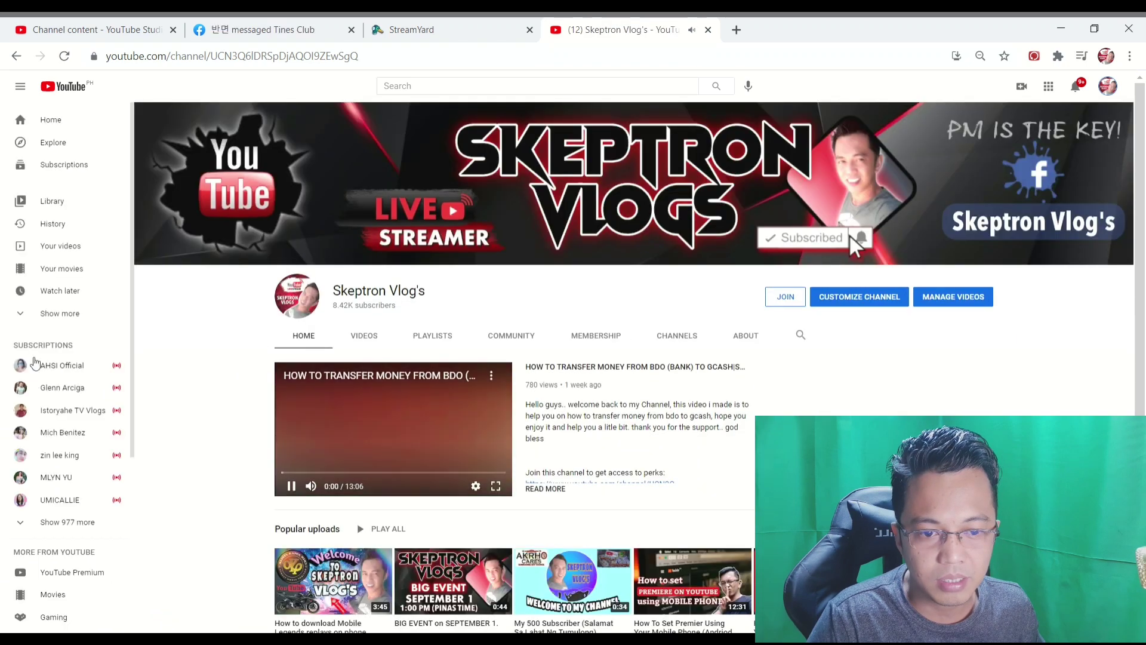
{"action": "left_click", "coordinate": [52, 223]}
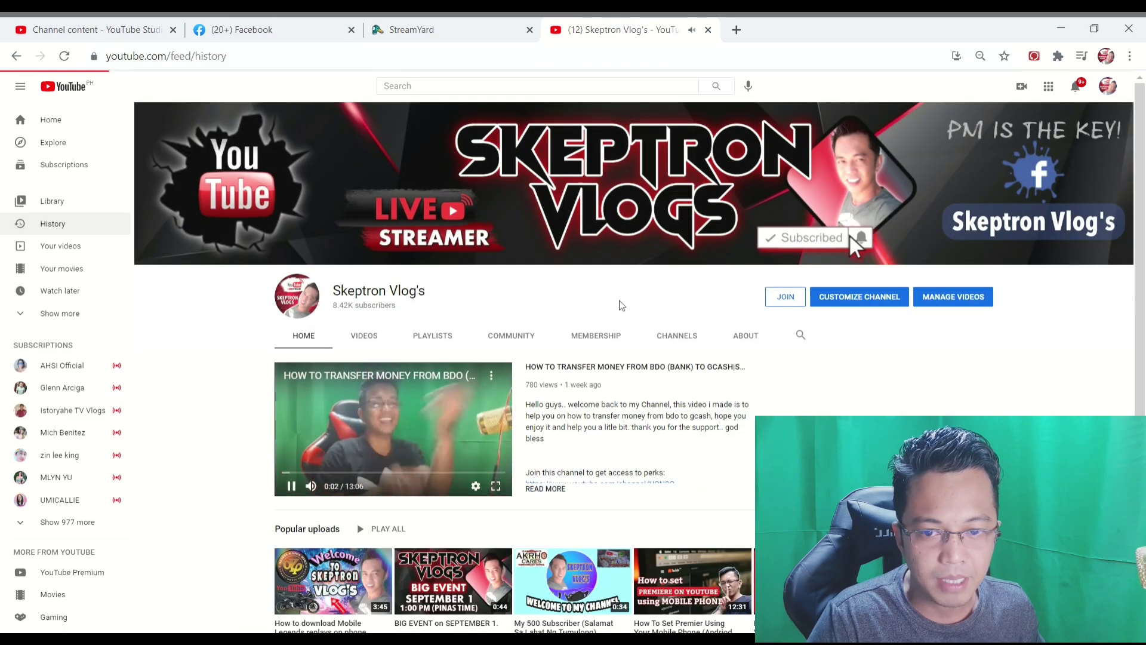
{"action": "left_click", "coordinate": [972, 257]}
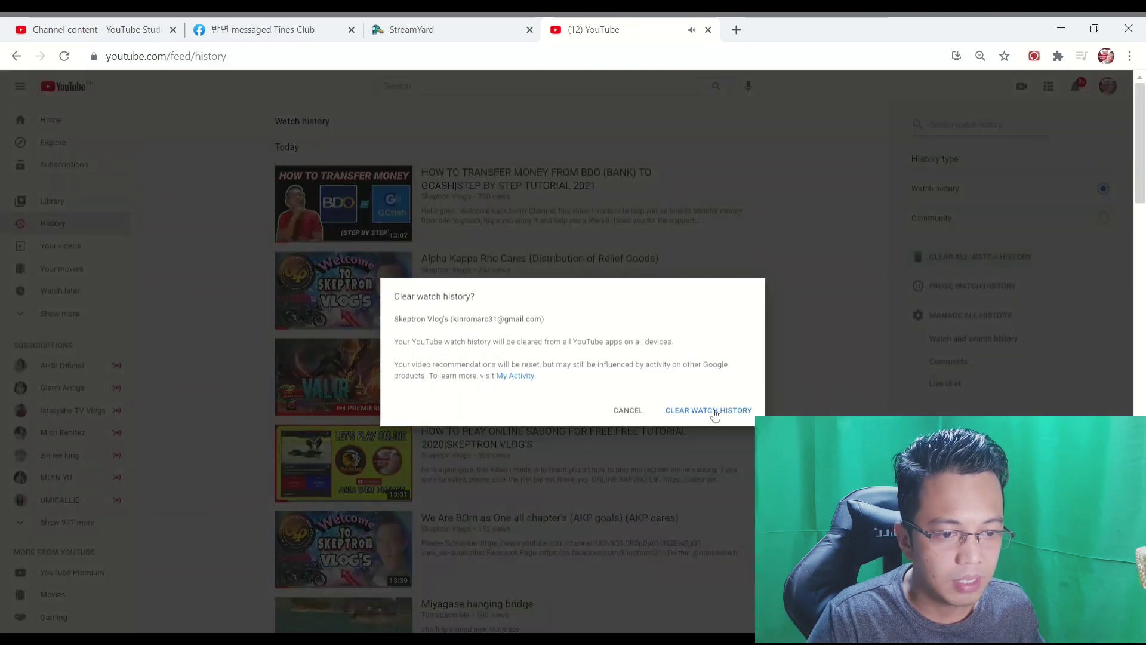
{"action": "left_click", "coordinate": [710, 410]}
Reopen your own channel page and play the BDO to GCash transfer video again from its uploads.
{"action": "left_click", "coordinate": [1108, 86]}
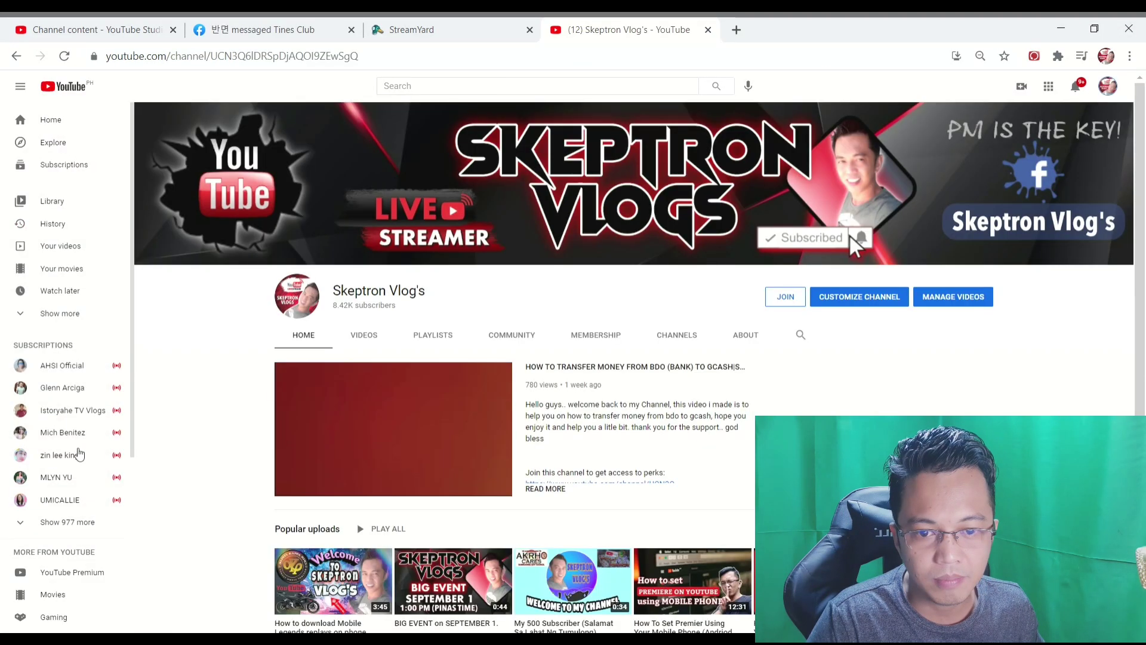
{"action": "scroll", "coordinate": [693, 561], "scroll_direction": "down", "scroll_amount": 4}
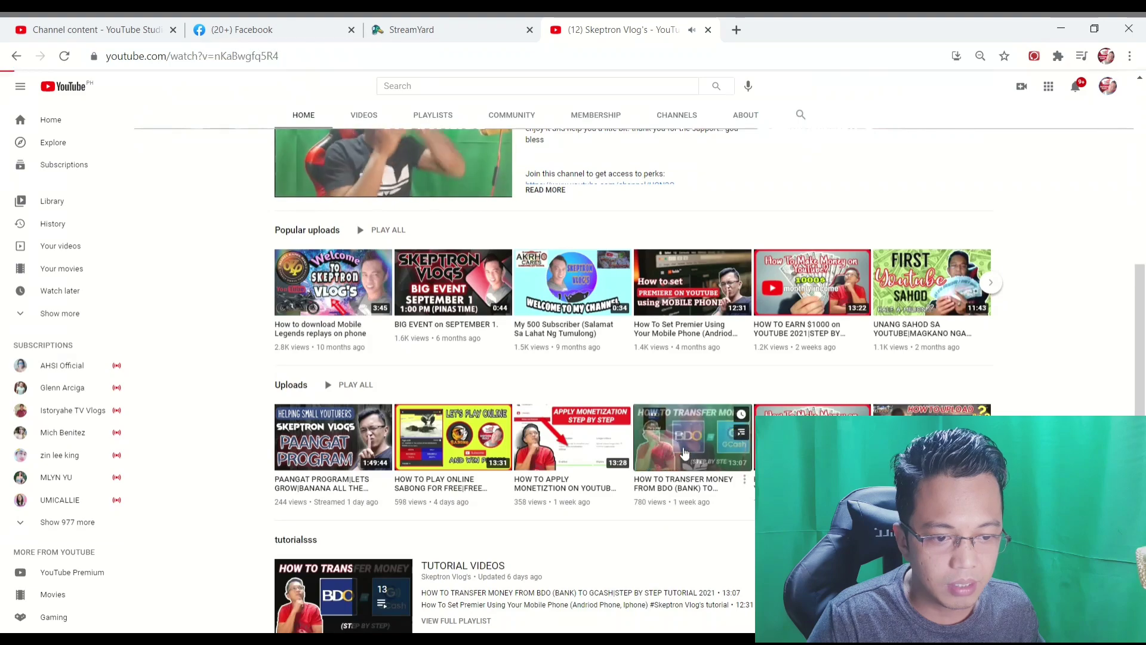
{"action": "left_click", "coordinate": [684, 454]}
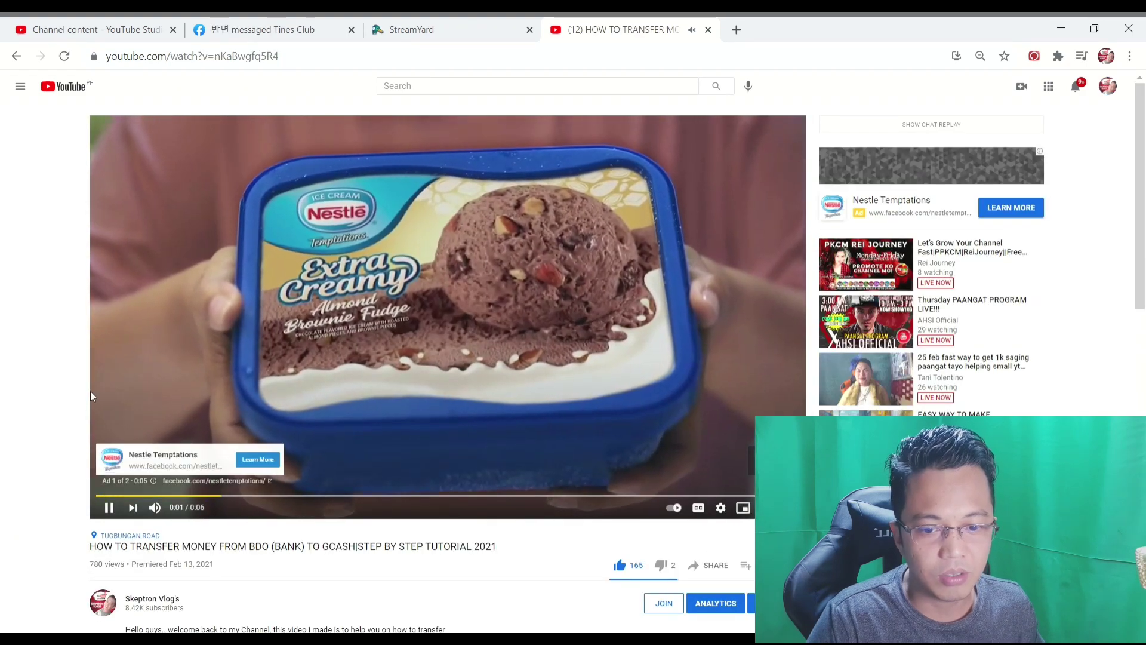